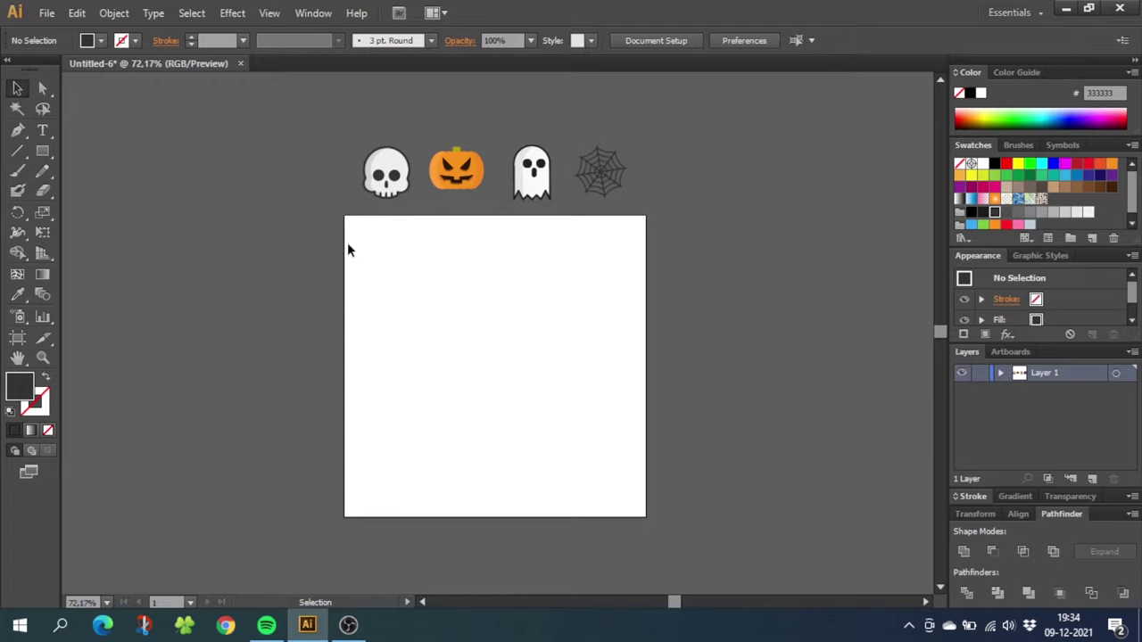
- Drag the skull icon down to the white square's top-left corner
{"action": "left_click_drag", "start_coordinate": [392, 175], "coordinate": [356, 234]}
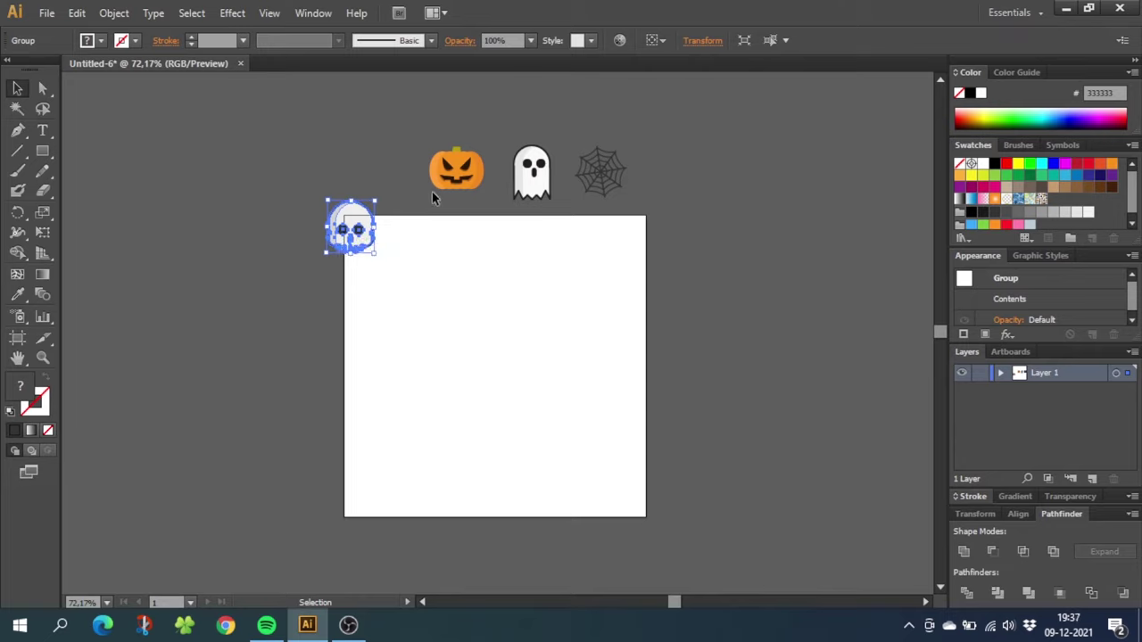
- Stack the pumpkin, ghost and cobweb beneath the skull along the square's left edge
{"action": "left_click_drag", "start_coordinate": [455, 181], "coordinate": [350, 326]}
{"action": "left_click_drag", "start_coordinate": [531, 187], "coordinate": [344, 417]}
{"action": "left_click_drag", "start_coordinate": [606, 174], "coordinate": [351, 487]}
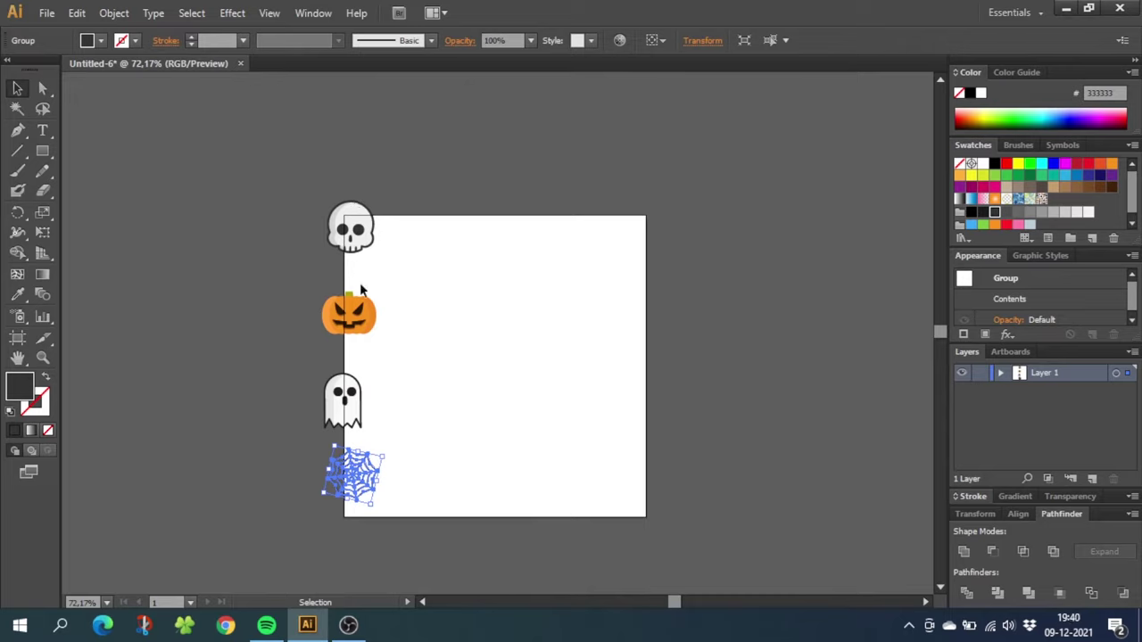
{"action": "left_click", "coordinate": [360, 228]}
- Paste a skull copy in front and shift it down with Transform Y +500
{"action": "left_click", "coordinate": [77, 13]}
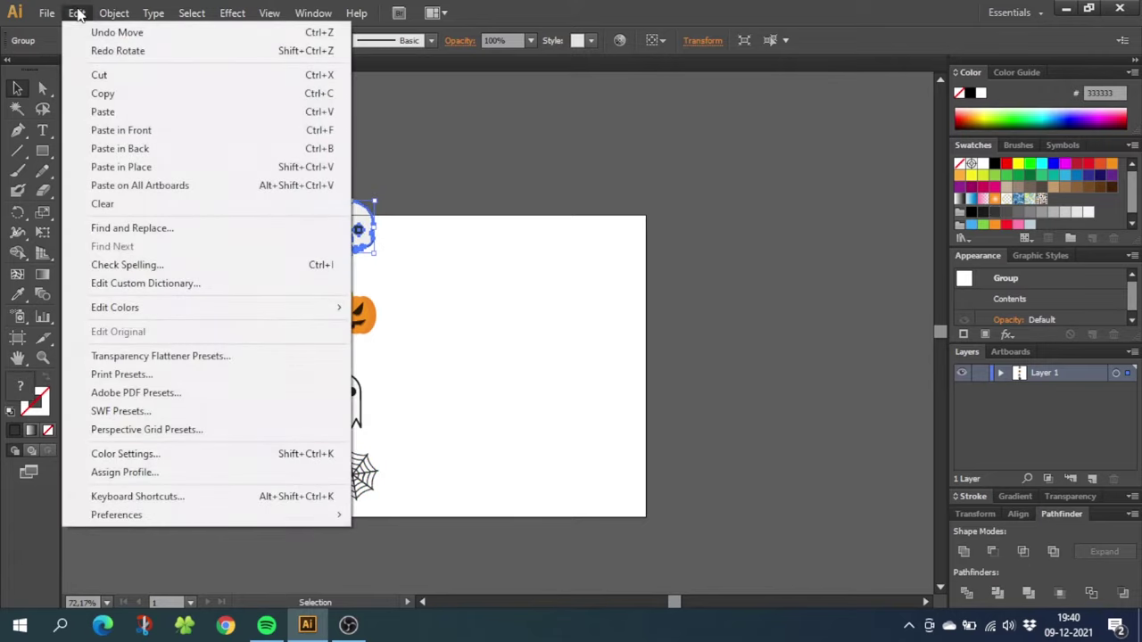
{"action": "left_click", "coordinate": [119, 91]}
{"action": "left_click", "coordinate": [77, 13]}
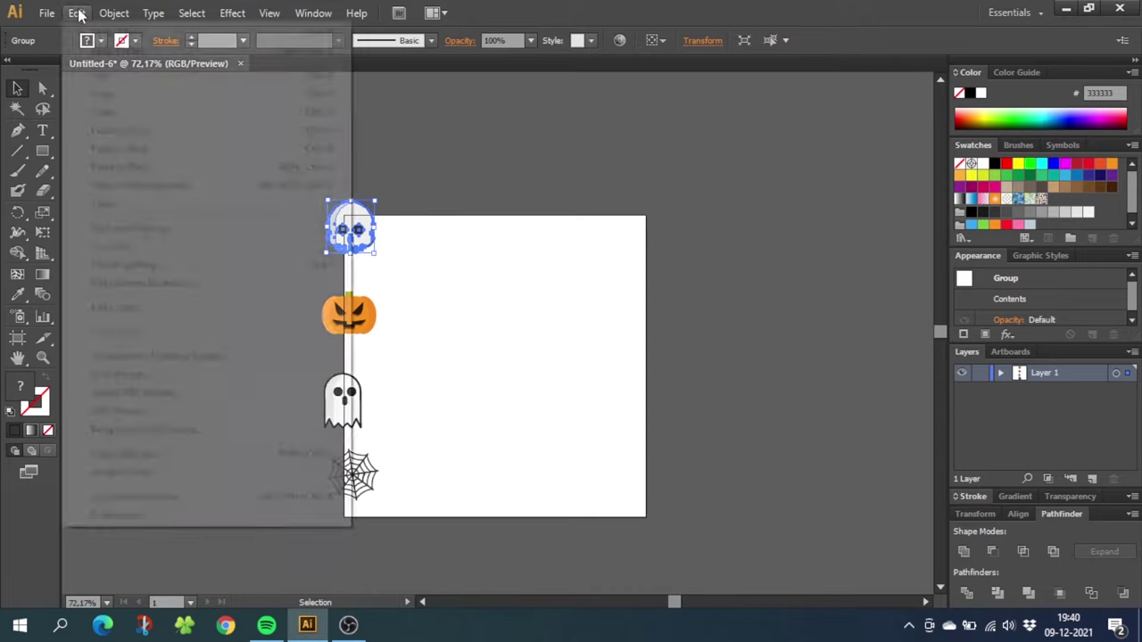
{"action": "left_click", "coordinate": [131, 132]}
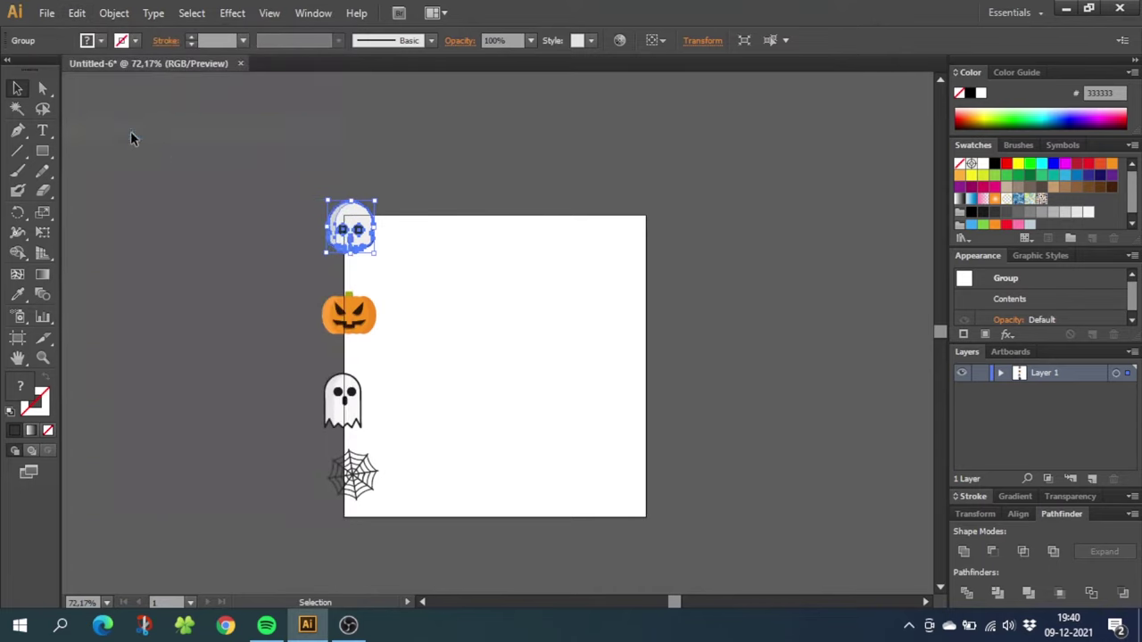
{"action": "left_click_drag", "start_coordinate": [358, 221], "coordinate": [415, 250]}
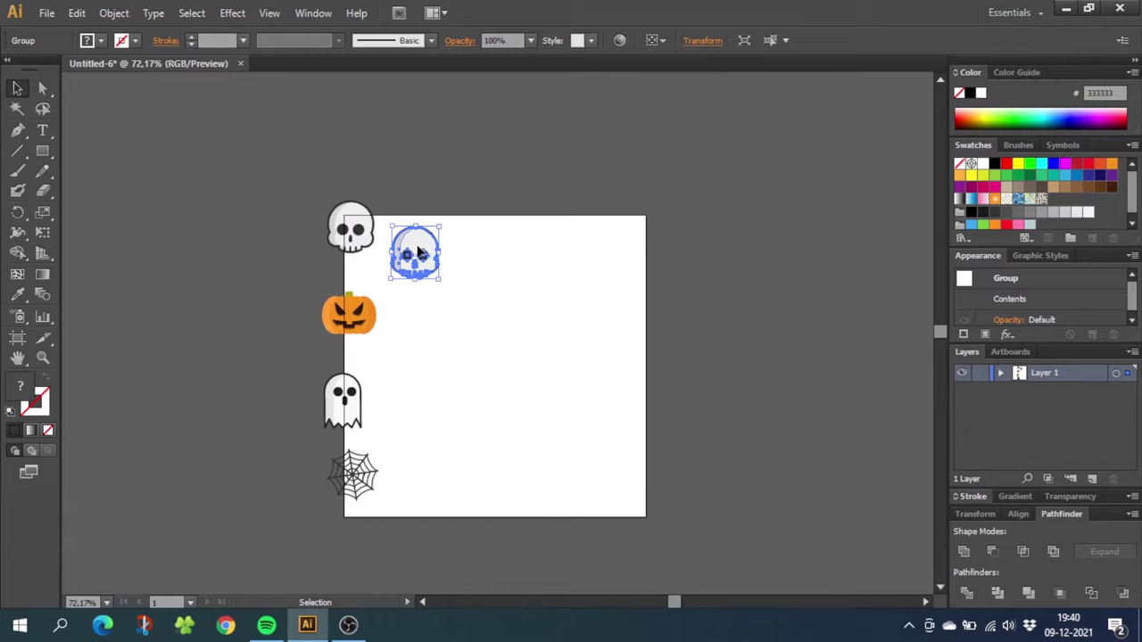
{"action": "key", "text": "ctrl+z"}
{"action": "left_click", "coordinate": [363, 237]}
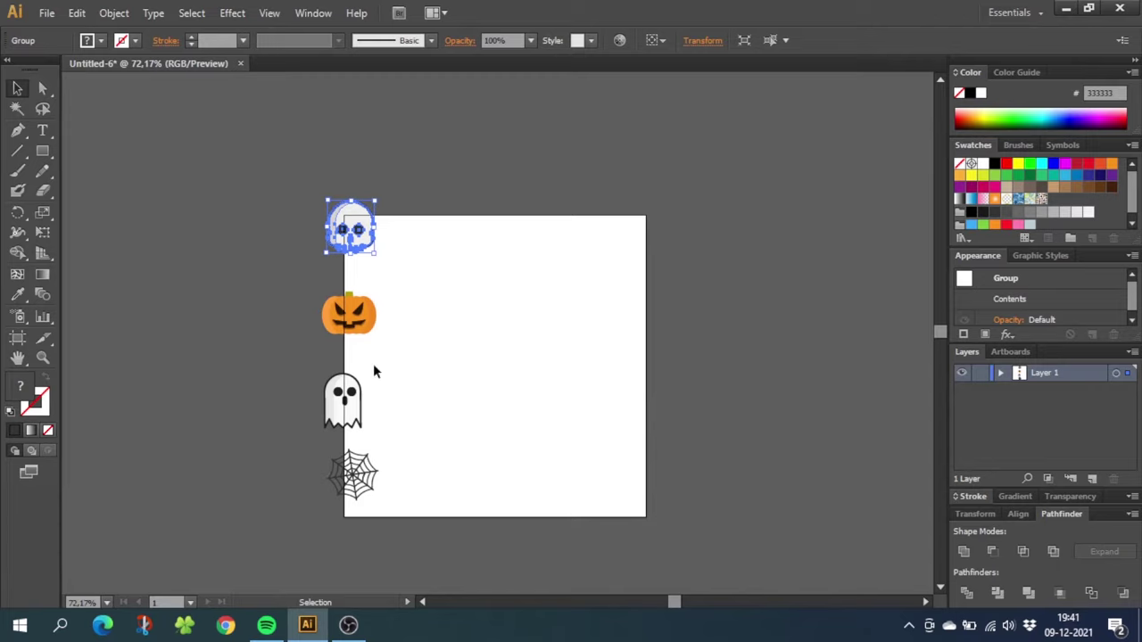
{"action": "left_click_drag", "start_coordinate": [356, 198], "coordinate": [356, 201]}
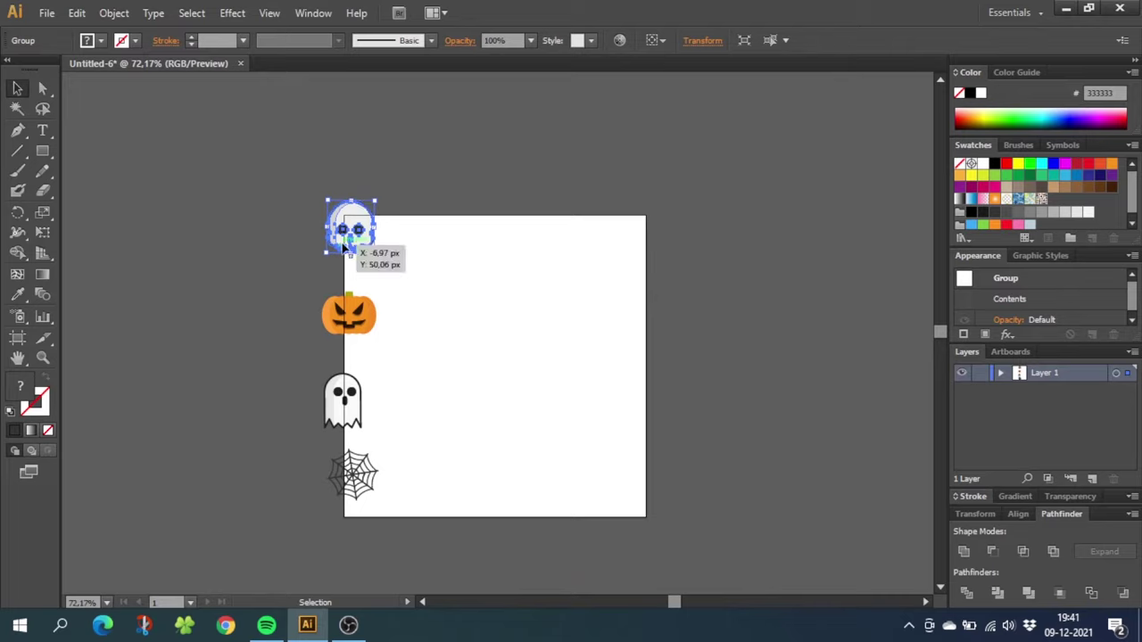
{"action": "left_click", "coordinate": [705, 41]}
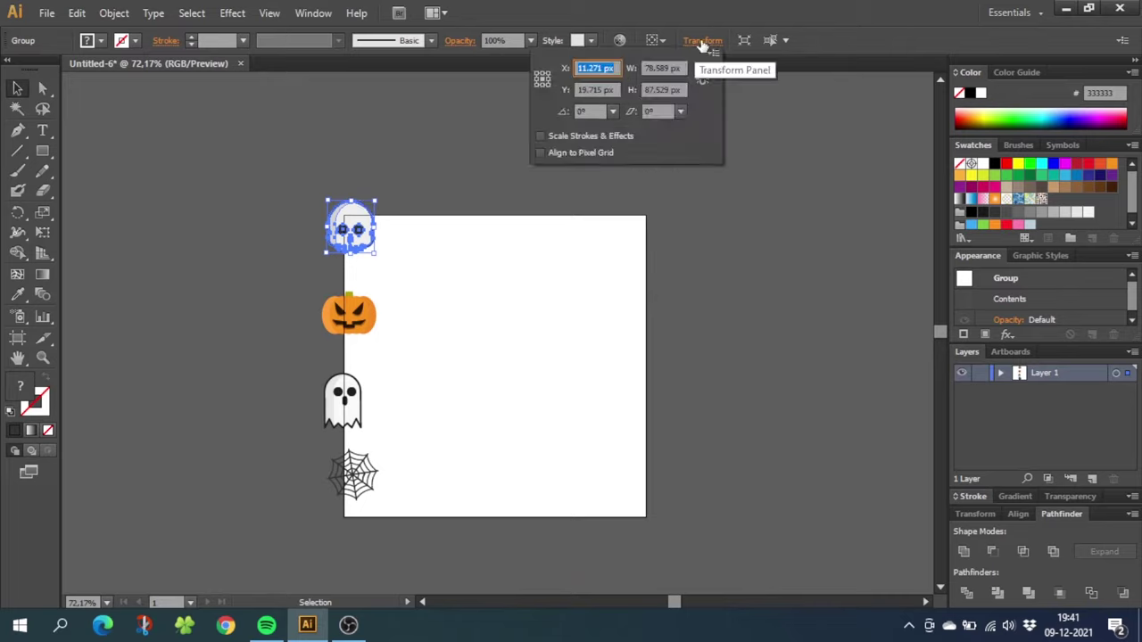
{"action": "left_click", "coordinate": [612, 90]}
{"action": "type", "text": "+500"}
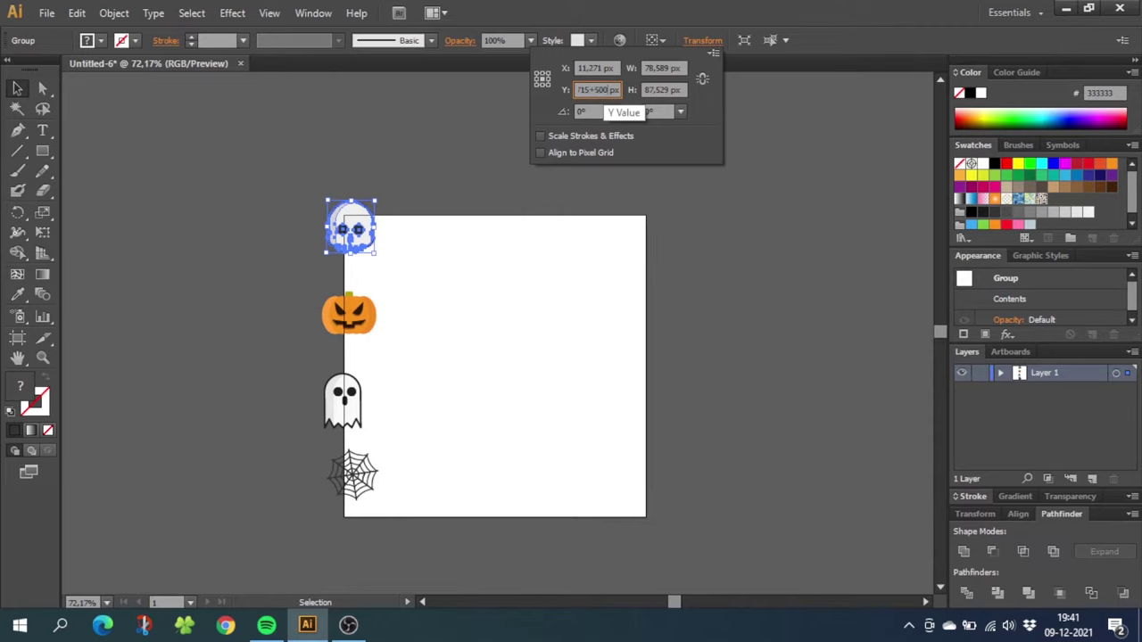
{"action": "key", "text": "alt+Return"}
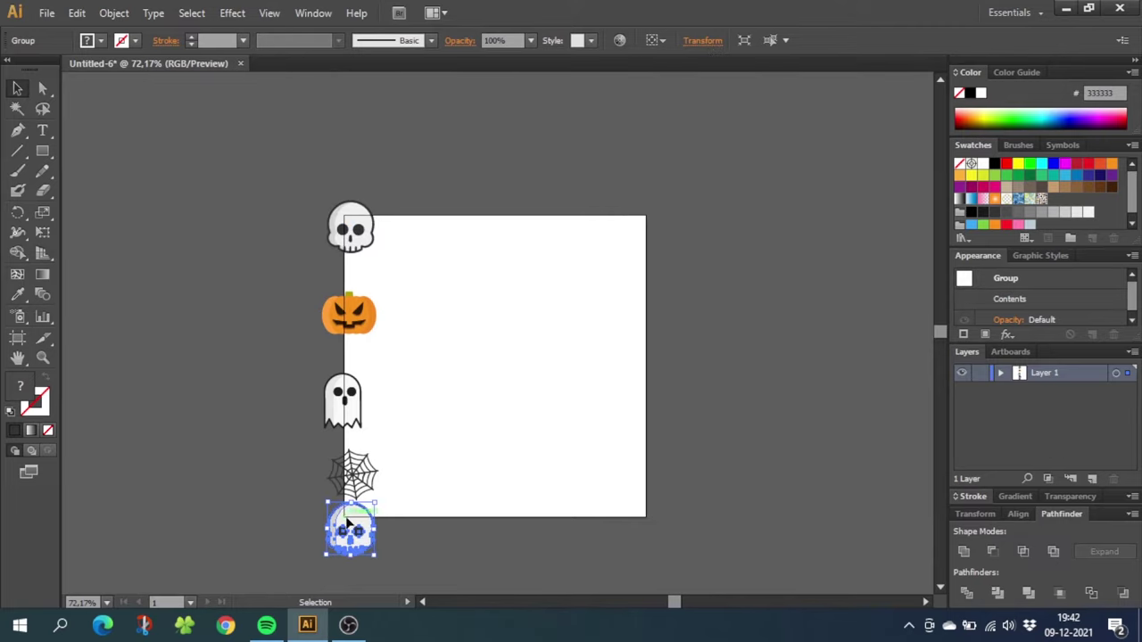
- Raise the pumpkin, ghost and cobweb, nudge both skulls up, then select the column
{"action": "left_click_drag", "start_coordinate": [360, 314], "coordinate": [360, 293]}
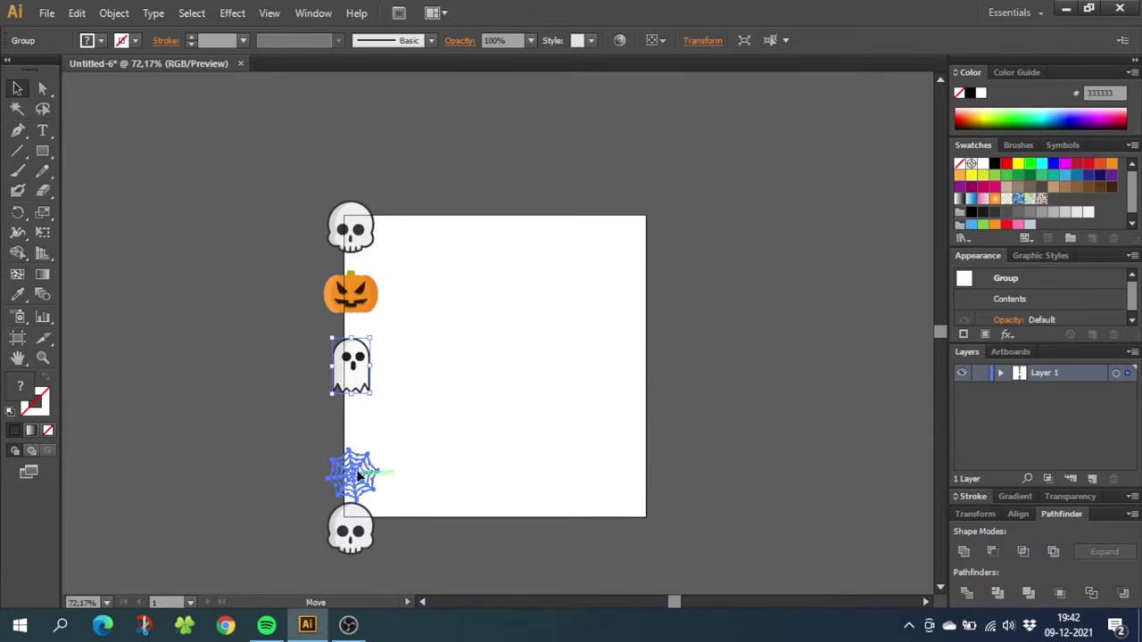
{"action": "left_click_drag", "start_coordinate": [355, 473], "coordinate": [355, 453]}
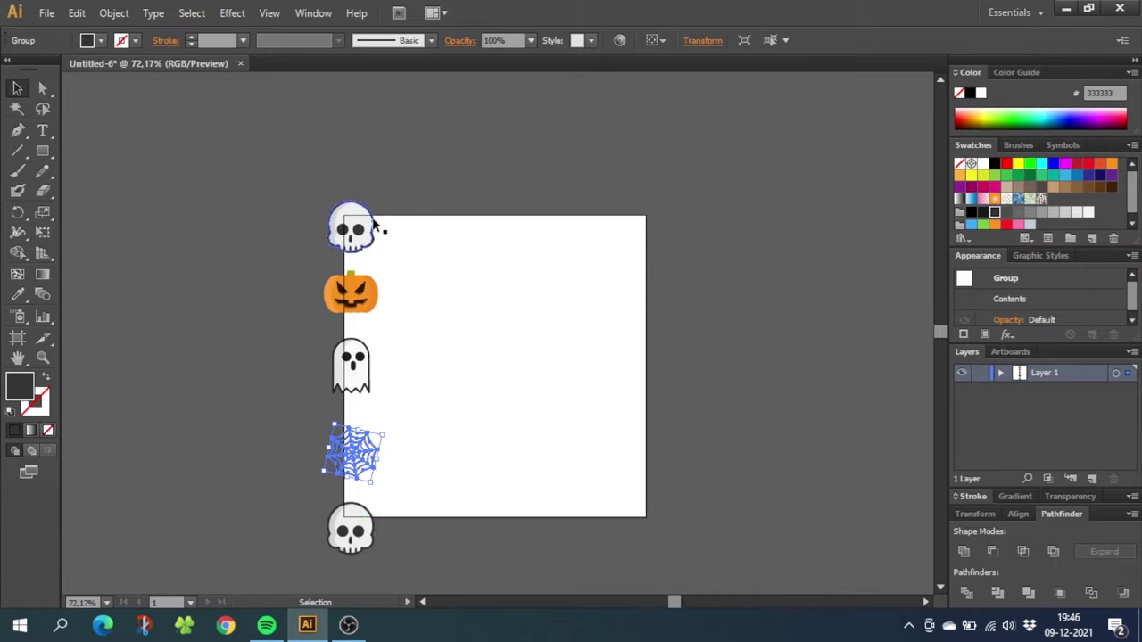
{"action": "left_click", "coordinate": [369, 242]}
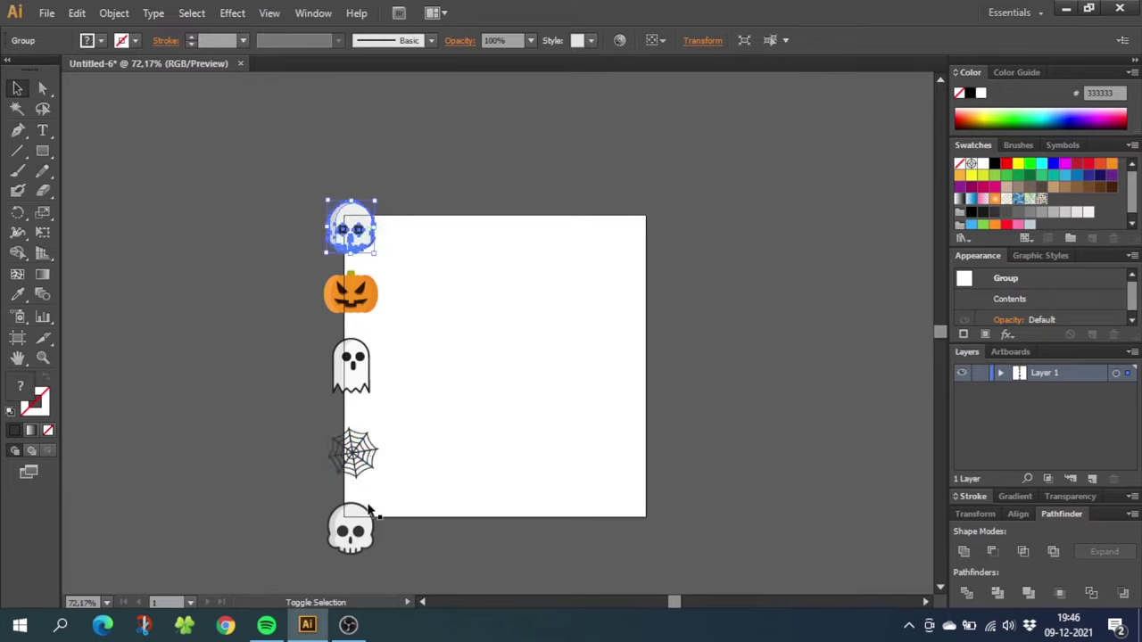
{"action": "left_click", "coordinate": [363, 521], "text": "shift"}
{"action": "left_click_drag", "start_coordinate": [363, 521], "coordinate": [363, 512]}
{"action": "left_click", "coordinate": [399, 330]}
{"action": "left_click_drag", "start_coordinate": [312, 172], "coordinate": [337, 568]}
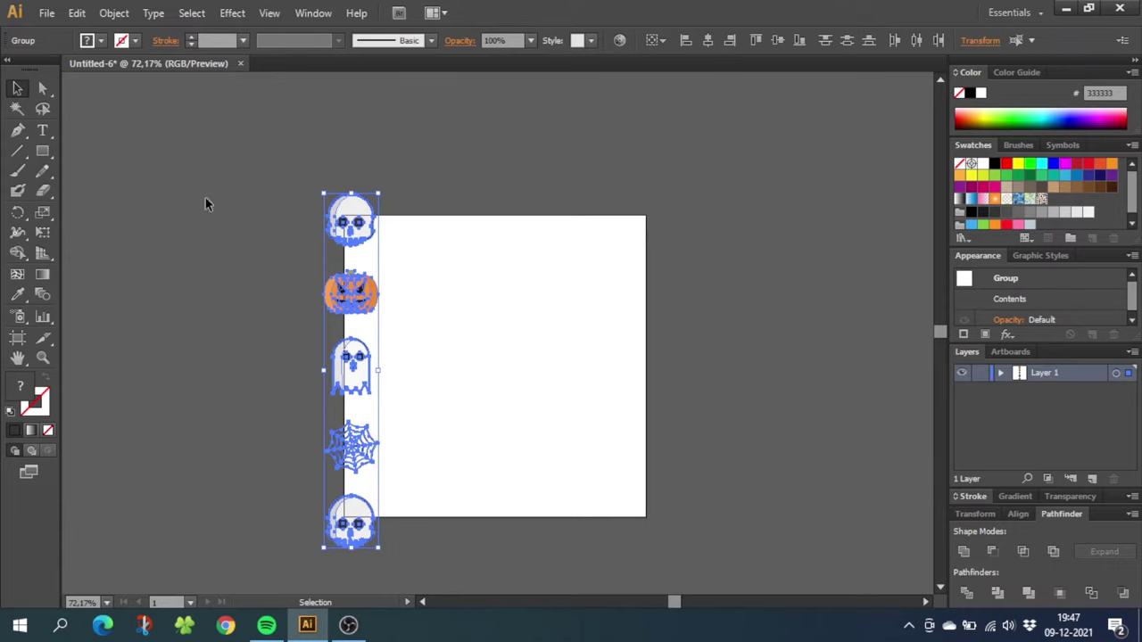
- Paste a copy of the left column in front and shift it right with Transform X +468
{"action": "left_click", "coordinate": [77, 13]}
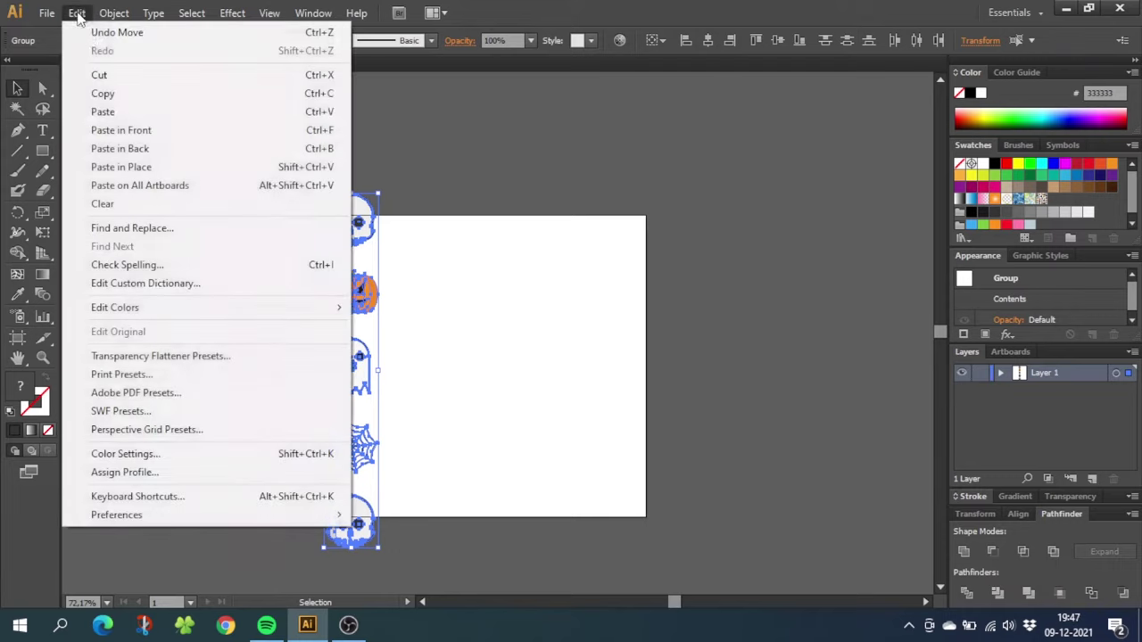
{"action": "left_click", "coordinate": [109, 97]}
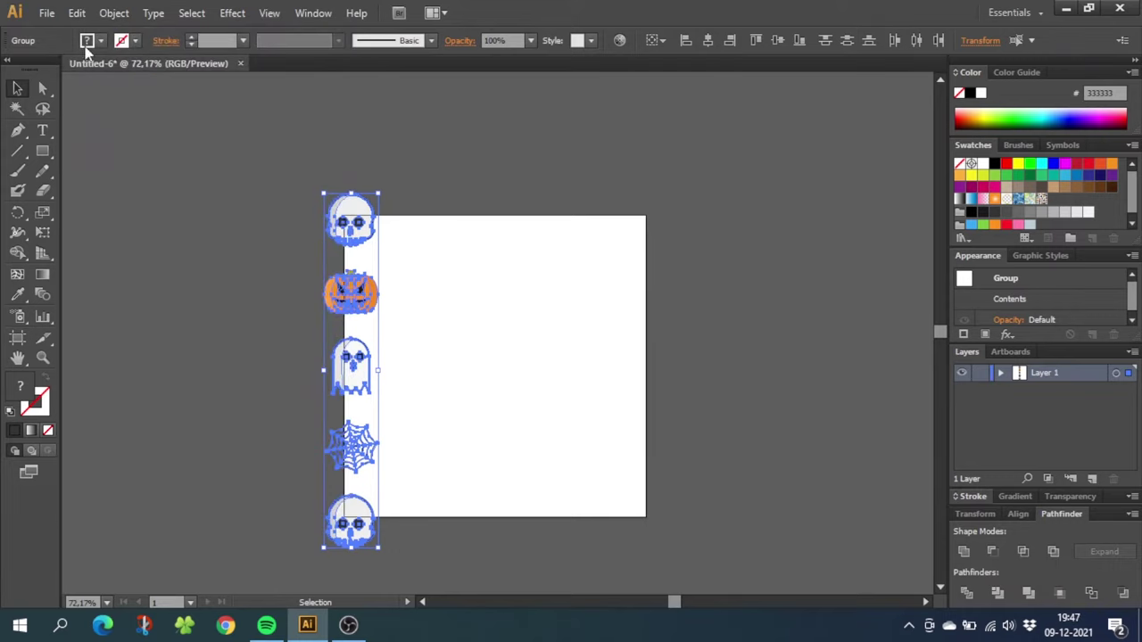
{"action": "left_click", "coordinate": [82, 15]}
{"action": "left_click", "coordinate": [118, 130]}
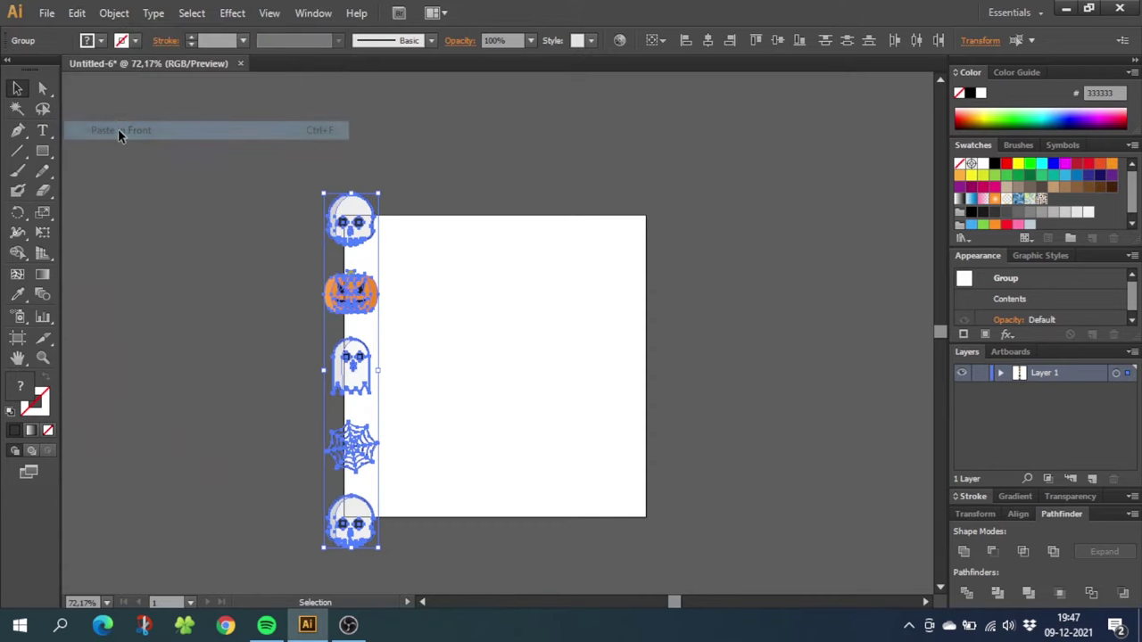
{"action": "left_click_drag", "start_coordinate": [367, 227], "coordinate": [448, 233]}
{"action": "key", "text": "ctrl+z"}
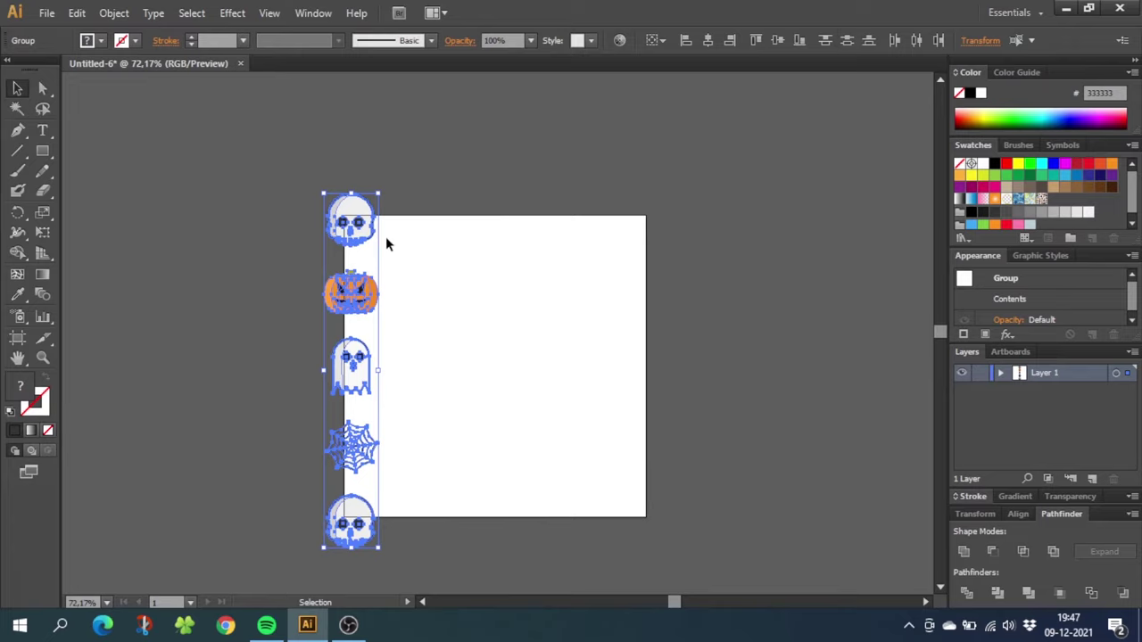
{"action": "left_click", "coordinate": [981, 40]}
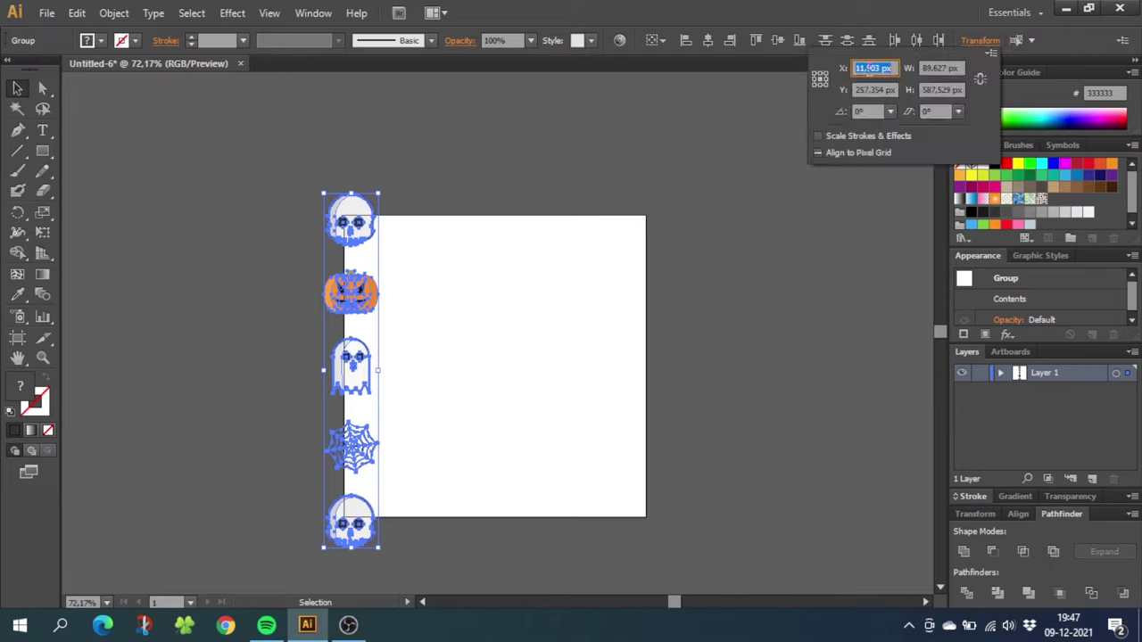
{"action": "left_click", "coordinate": [879, 69]}
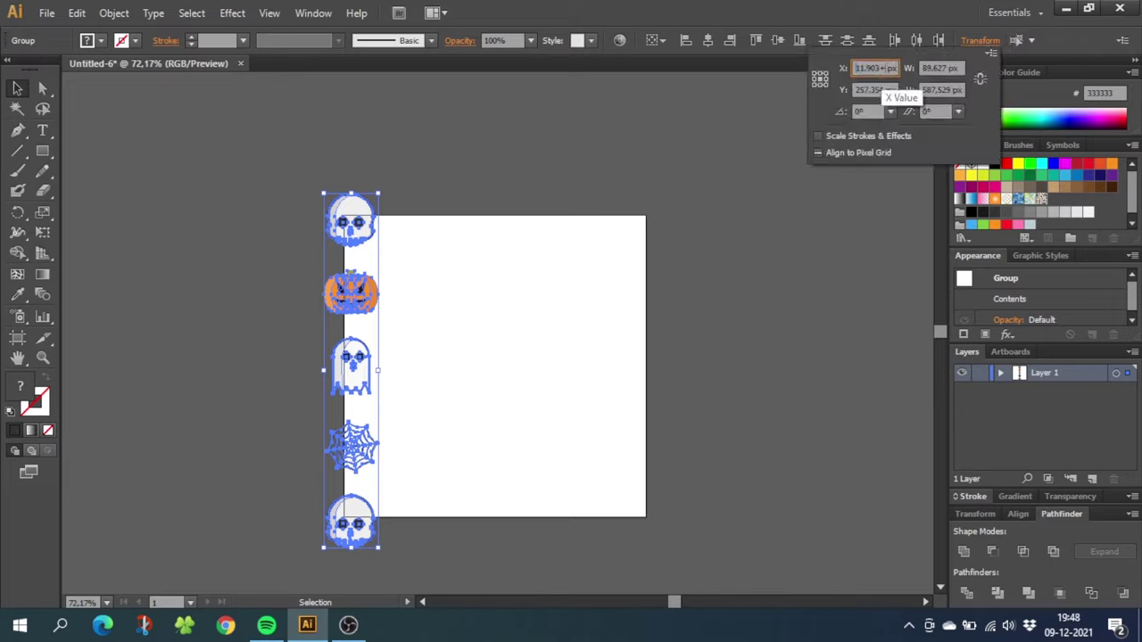
{"action": "type", "text": "+468"}
{"action": "key", "text": "Return"}
{"action": "left_click", "coordinate": [386, 161]}
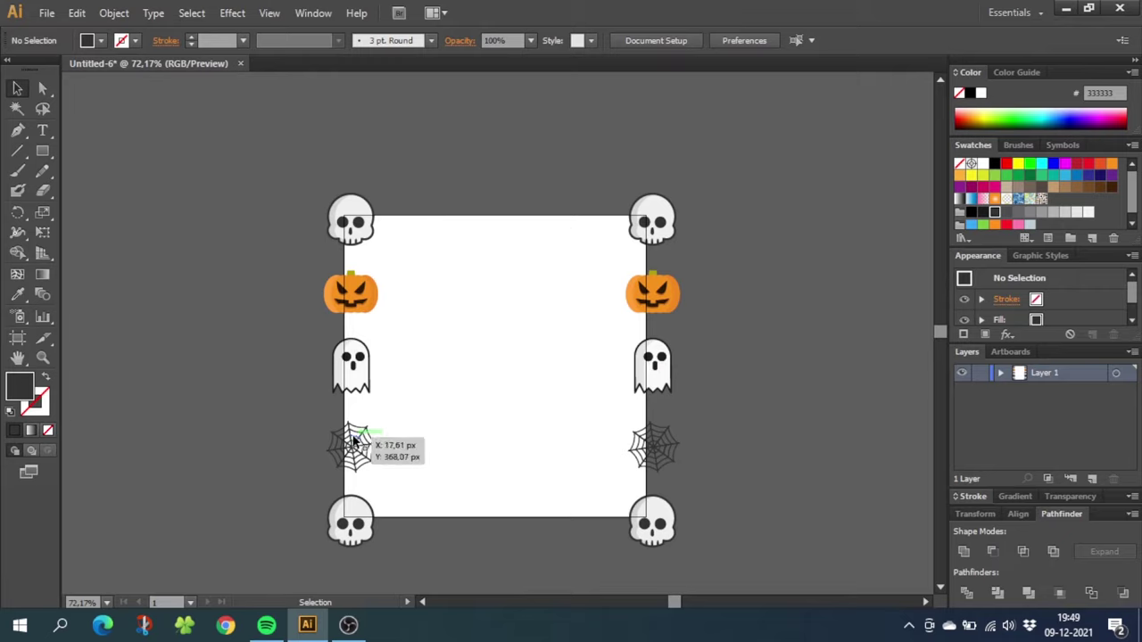
- Place cobweb, ghost and pumpkin copies along the top edge and group them
{"action": "left_click_drag", "start_coordinate": [373, 442], "coordinate": [427, 220]}
{"action": "left_click_drag", "start_coordinate": [358, 381], "coordinate": [501, 237]}
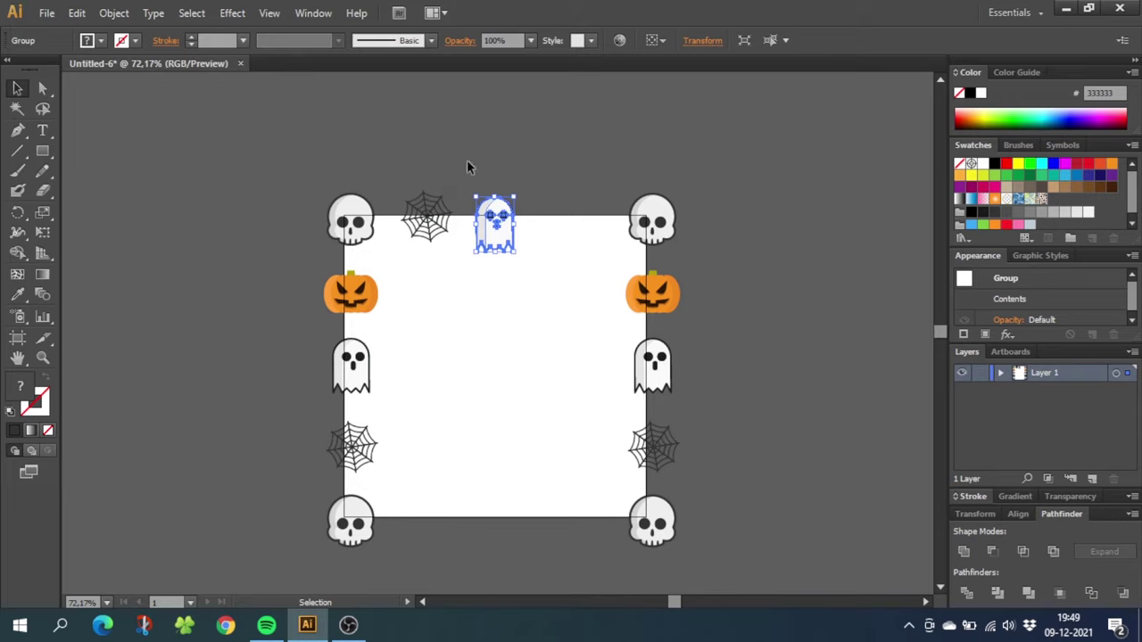
{"action": "left_click_drag", "start_coordinate": [380, 293], "coordinate": [600, 217]}
{"action": "left_click", "coordinate": [521, 164]}
{"action": "left_click_drag", "start_coordinate": [416, 171], "coordinate": [591, 225]}
{"action": "key", "text": "ctrl+g"}
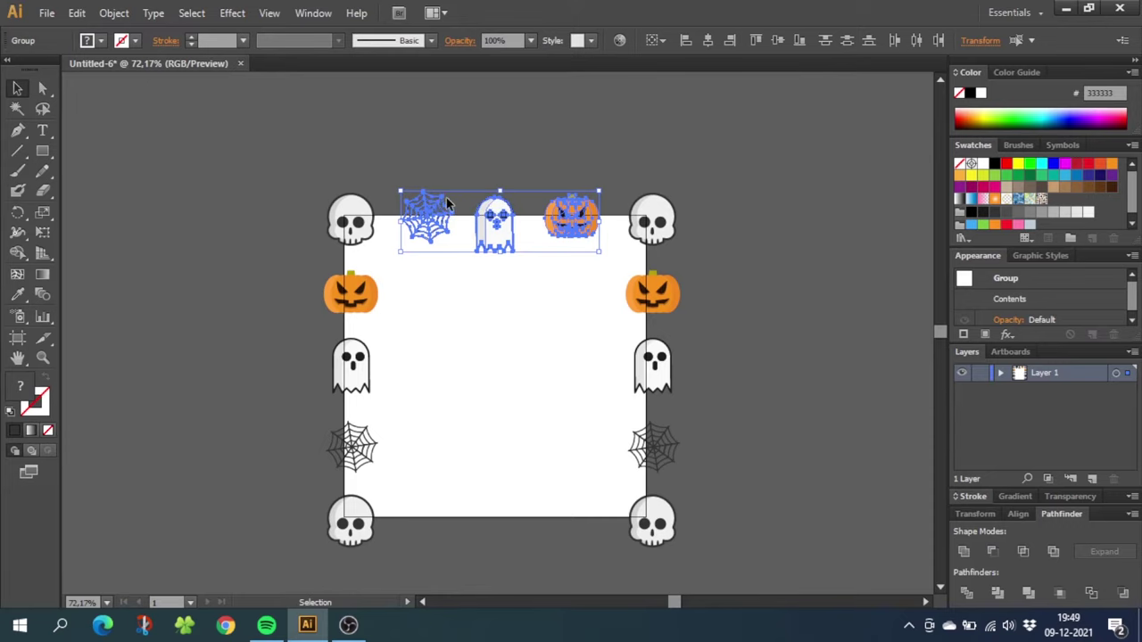
- Paste the top row in front and move it down with Transform Y +500
{"action": "left_click", "coordinate": [76, 13]}
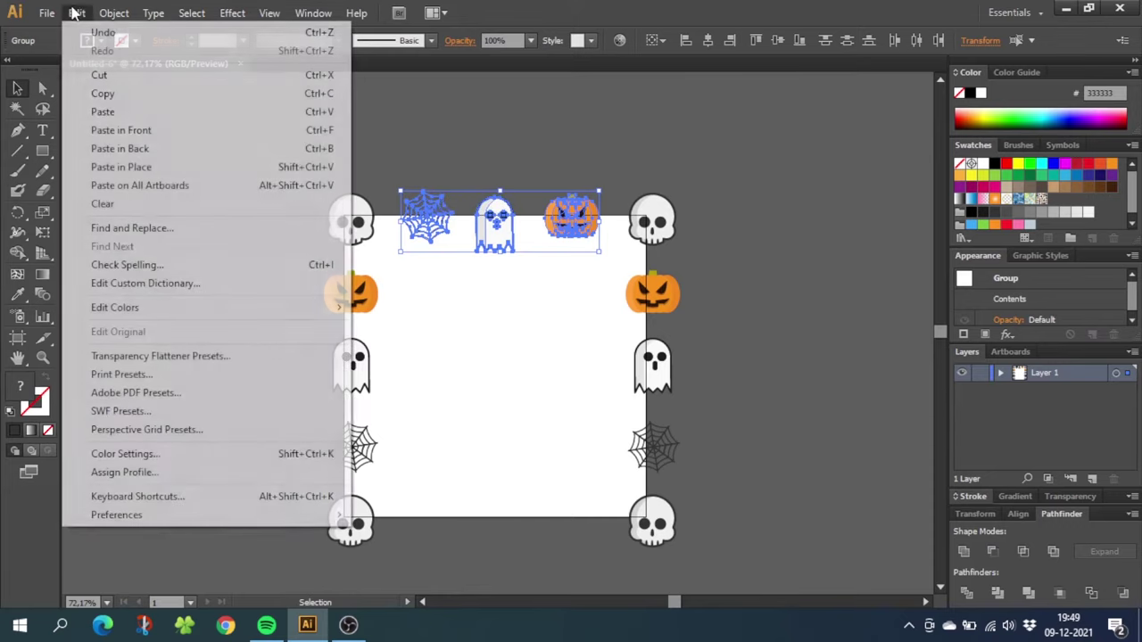
{"action": "left_click", "coordinate": [116, 96]}
{"action": "left_click", "coordinate": [77, 12]}
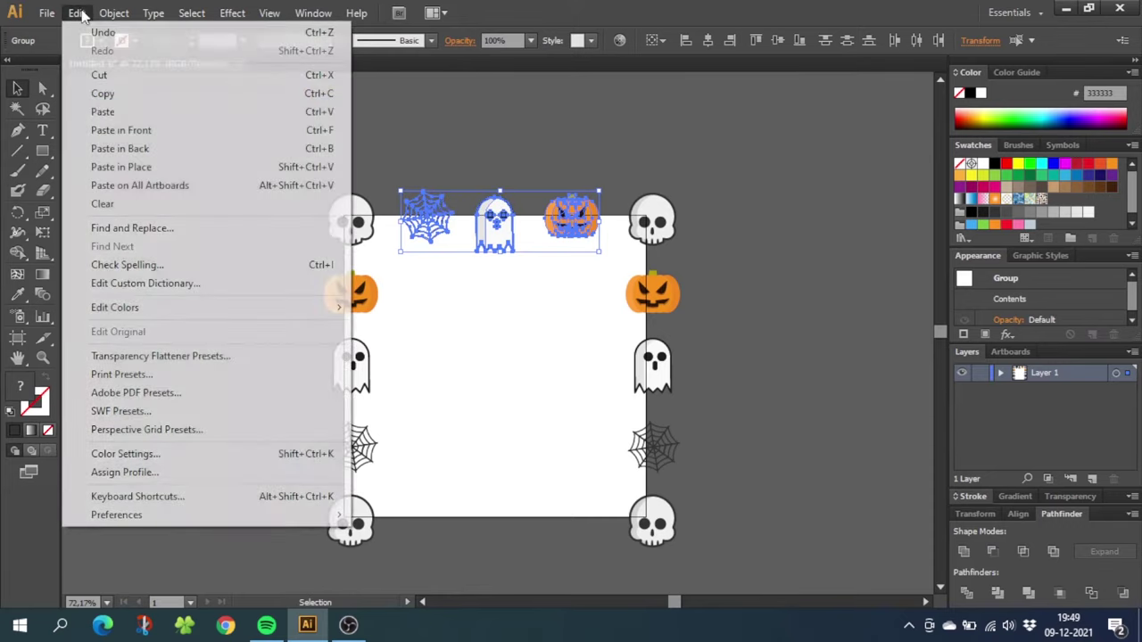
{"action": "left_click", "coordinate": [138, 135]}
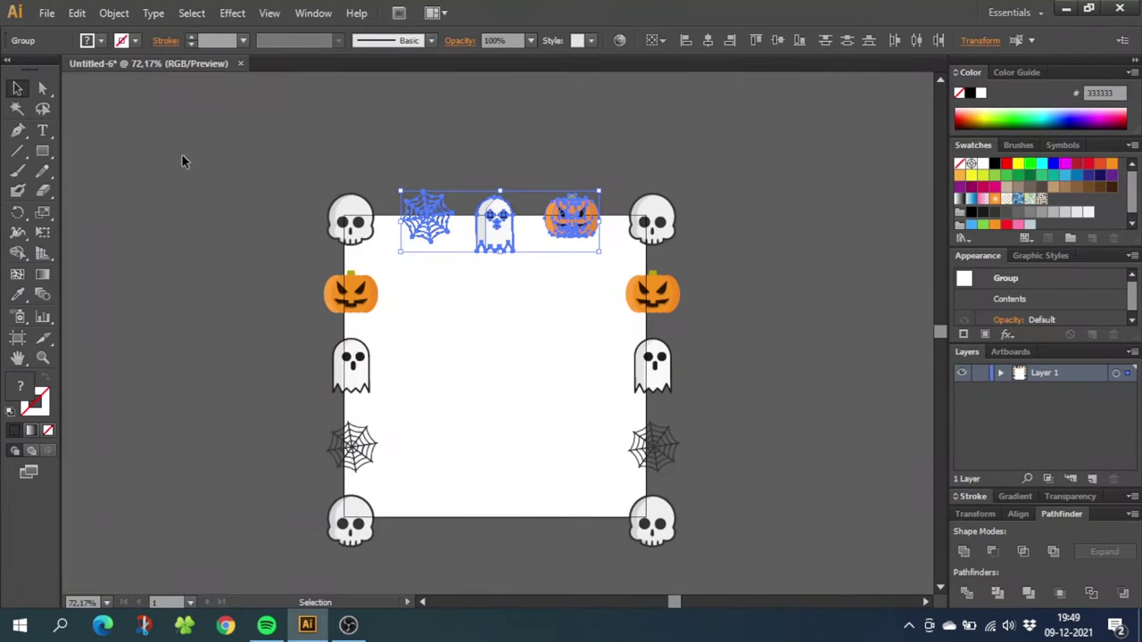
{"action": "left_click", "coordinate": [981, 41]}
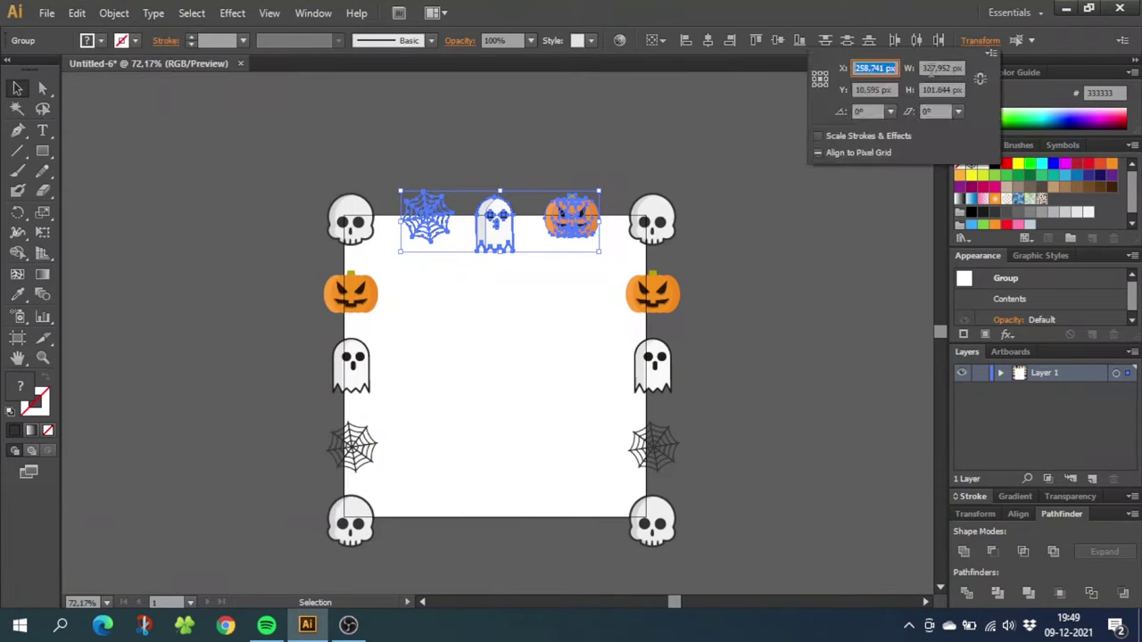
{"action": "left_click", "coordinate": [880, 89]}
{"action": "type", "text": "+50"}
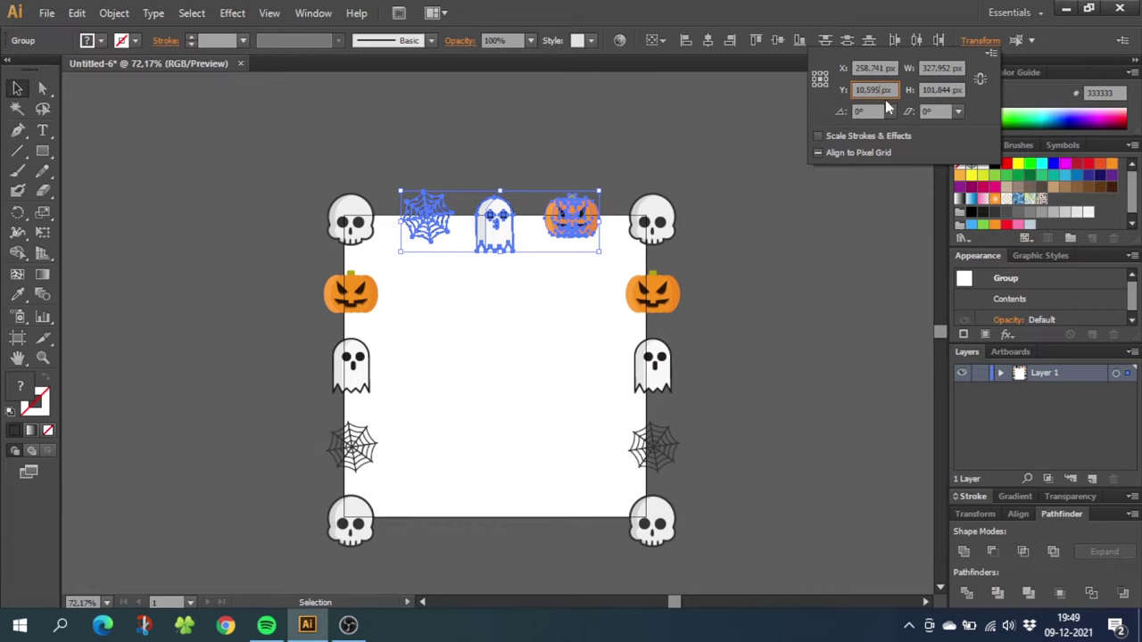
{"action": "type", "text": "0"}
{"action": "key", "text": "alt+Return"}
{"action": "left_click", "coordinate": [753, 258]}
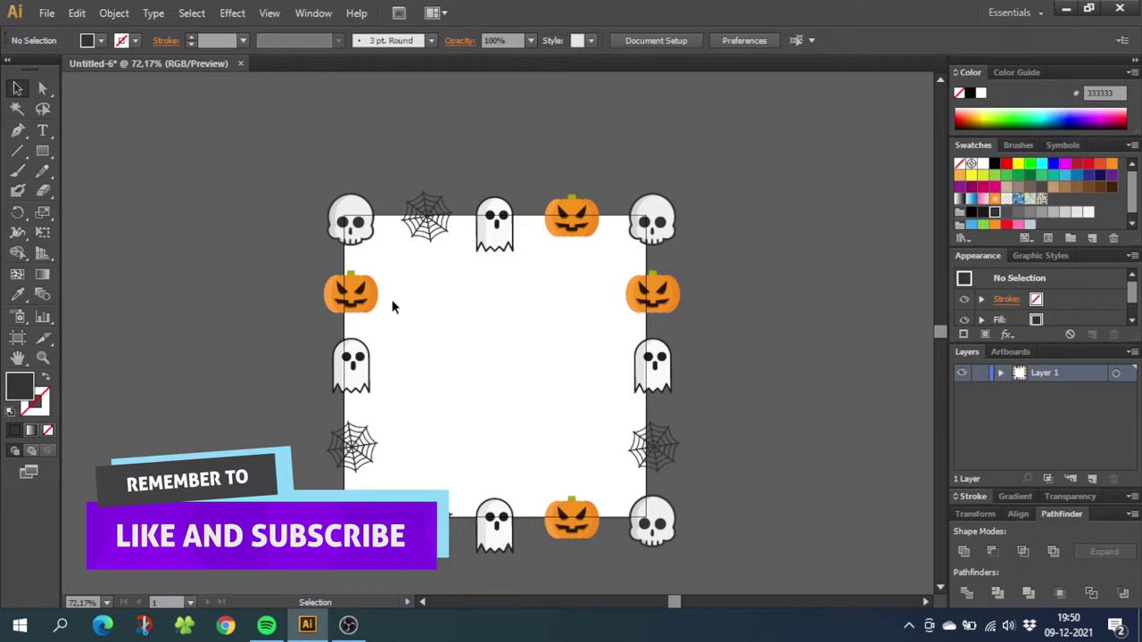
- Select the left and right side pumpkins and nudge them up together
{"action": "left_click", "coordinate": [364, 290]}
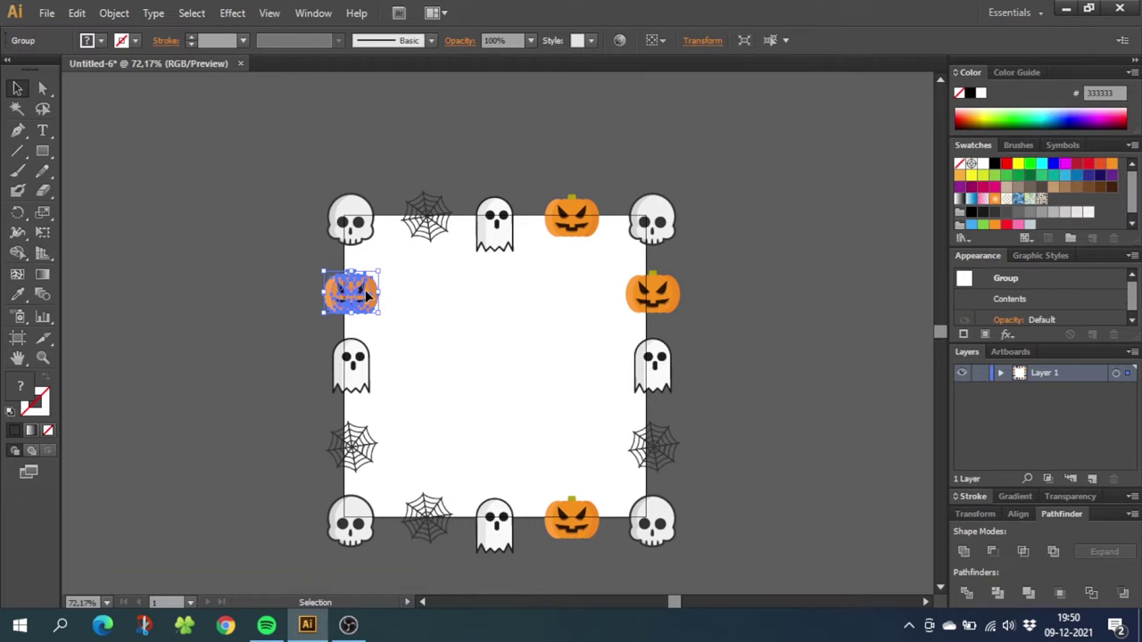
{"action": "left_click", "coordinate": [646, 294], "text": "shift"}
{"action": "mouse_move", "coordinate": [644, 299]}
{"action": "left_mouse_down"}
{"action": "mouse_move", "coordinate": [666, 303]}
{"action": "mouse_move", "coordinate": [683, 272]}
{"action": "mouse_move", "coordinate": [660, 300]}
{"action": "left_mouse_up"}
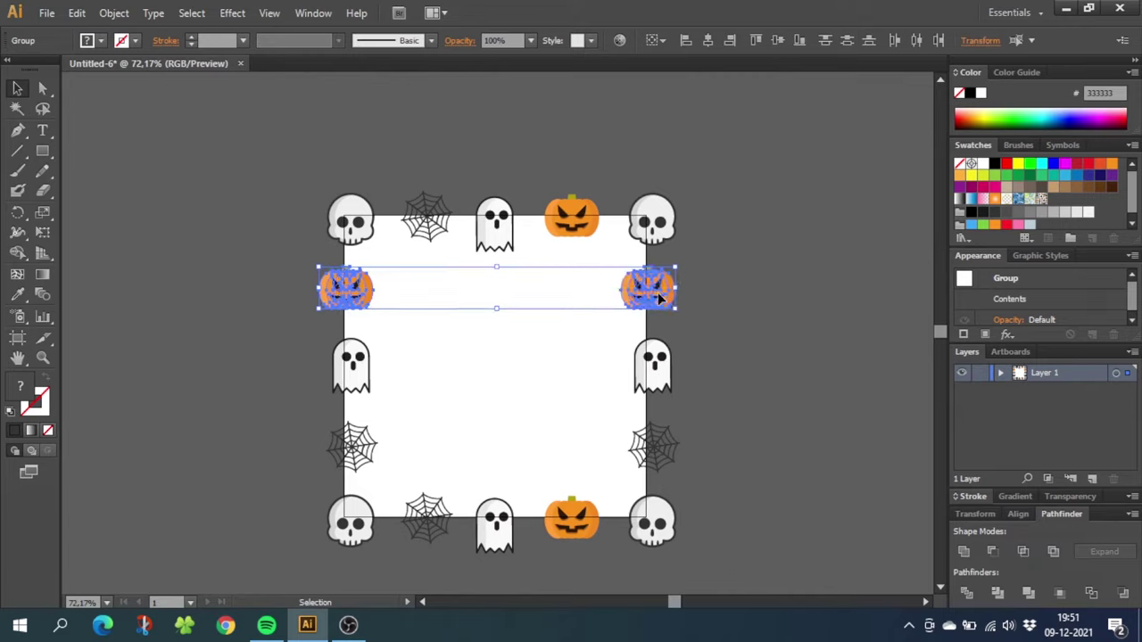
{"action": "left_click", "coordinate": [469, 293]}
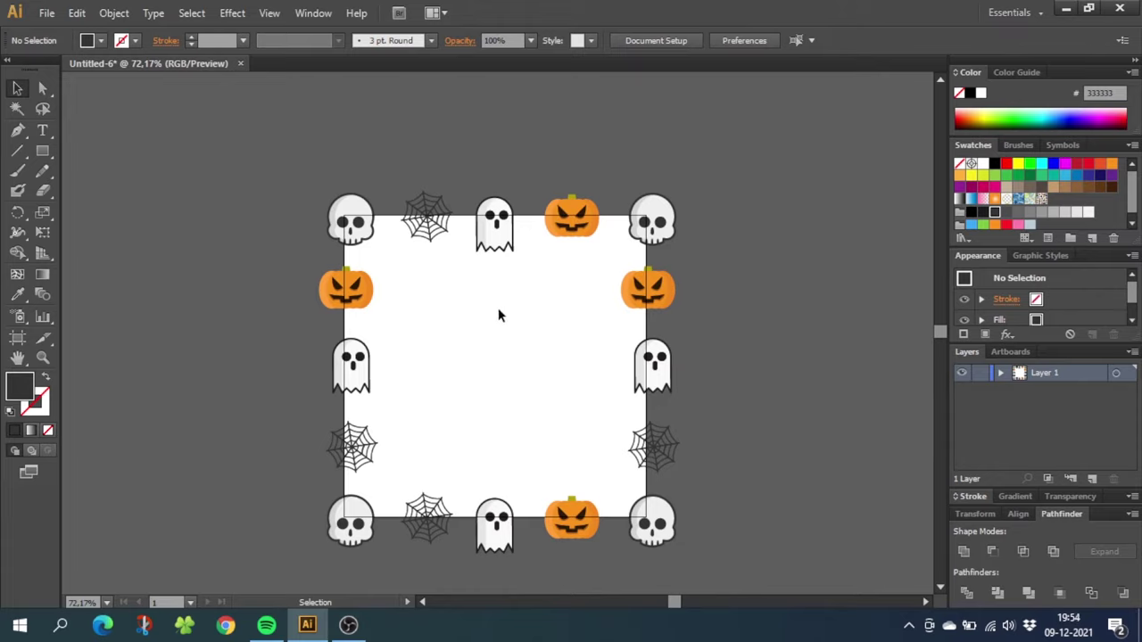
- Duplicate pumpkins, cobwebs, skulls and a ghost into the square's interior
{"action": "left_click_drag", "start_coordinate": [348, 290], "coordinate": [433, 441]}
{"action": "left_click_drag", "start_coordinate": [431, 234], "coordinate": [525, 449]}
{"action": "left_click_drag", "start_coordinate": [656, 519], "coordinate": [431, 358]}
{"action": "left_click_drag", "start_coordinate": [526, 451], "coordinate": [555, 288]}
{"action": "left_click_drag", "start_coordinate": [652, 363], "coordinate": [497, 364]}
{"action": "left_click_drag", "start_coordinate": [572, 216], "coordinate": [470, 287]}
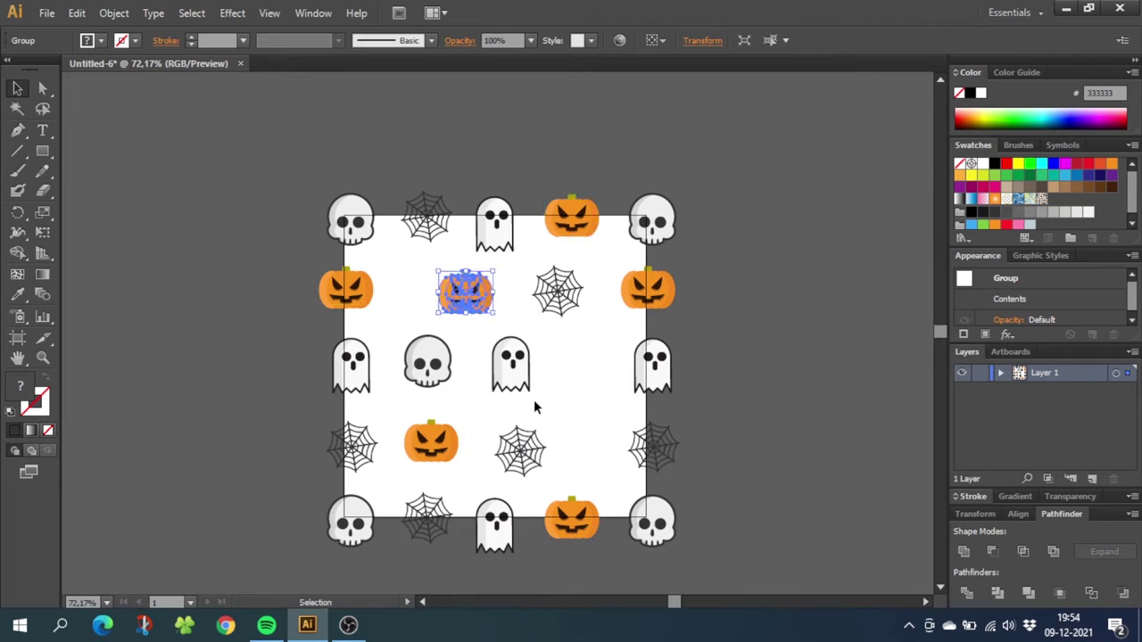
{"action": "left_click_drag", "start_coordinate": [427, 362], "coordinate": [585, 375]}
{"action": "left_click_drag", "start_coordinate": [465, 291], "coordinate": [602, 456]}
- Shrink the interior skull and ghost copies and reposition a small pumpkin
{"action": "left_click", "coordinate": [615, 437]}
{"action": "left_click", "coordinate": [427, 361]}
{"action": "left_click_drag", "start_coordinate": [452, 386], "coordinate": [450, 386]}
{"action": "left_click_drag", "start_coordinate": [451, 386], "coordinate": [502, 359]}
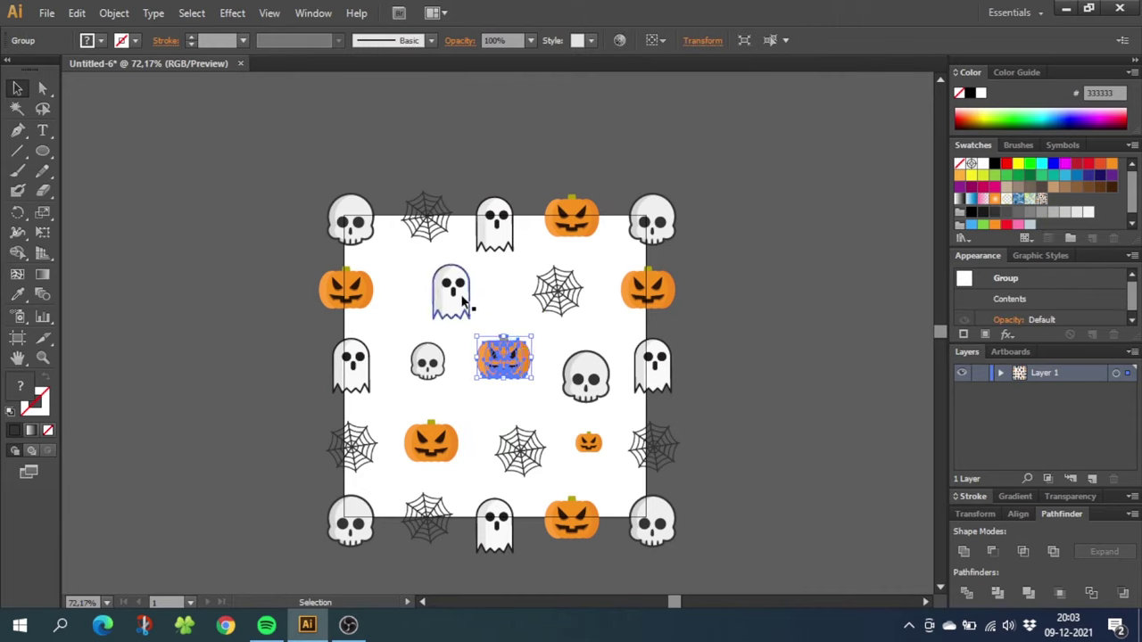
{"action": "left_click", "coordinate": [451, 290]}
{"action": "left_click_drag", "start_coordinate": [467, 312], "coordinate": [461, 313]}
- Select every Halloween icon and apply Object > Expand
{"action": "left_click", "coordinate": [752, 300]}
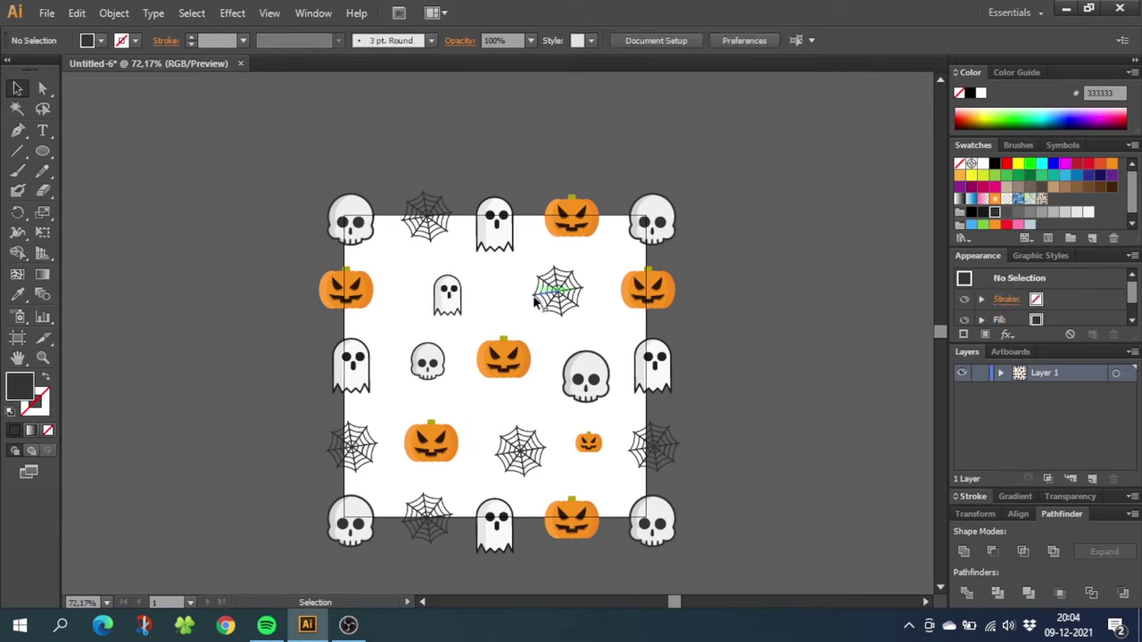
{"action": "left_click_drag", "start_coordinate": [292, 164], "coordinate": [822, 557]}
{"action": "left_click", "coordinate": [114, 13]}
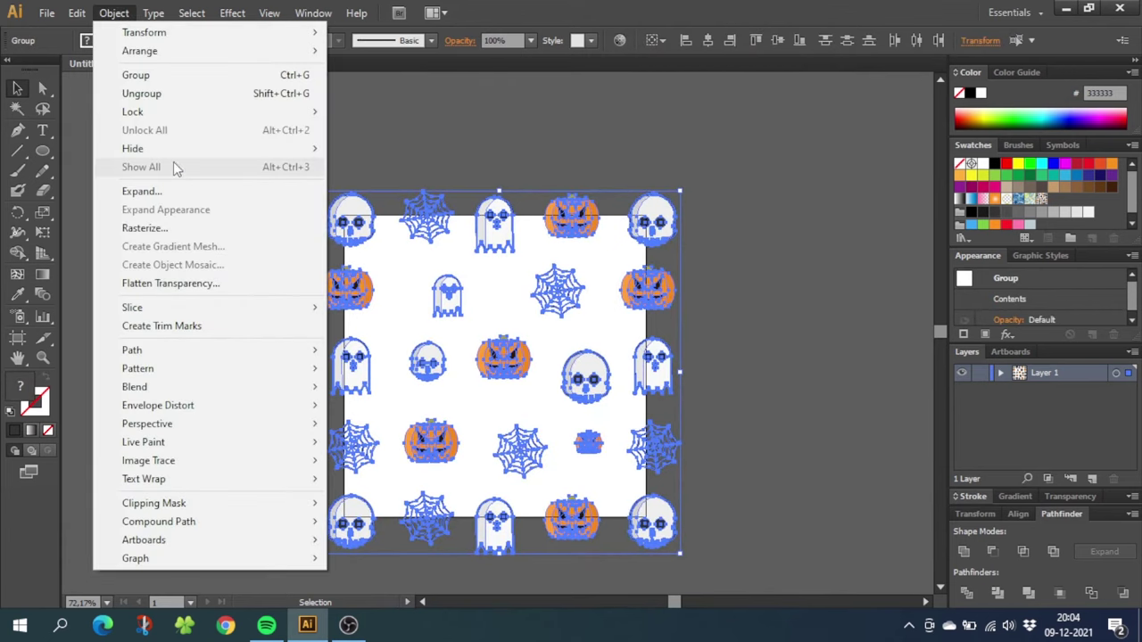
{"action": "left_click", "coordinate": [161, 189]}
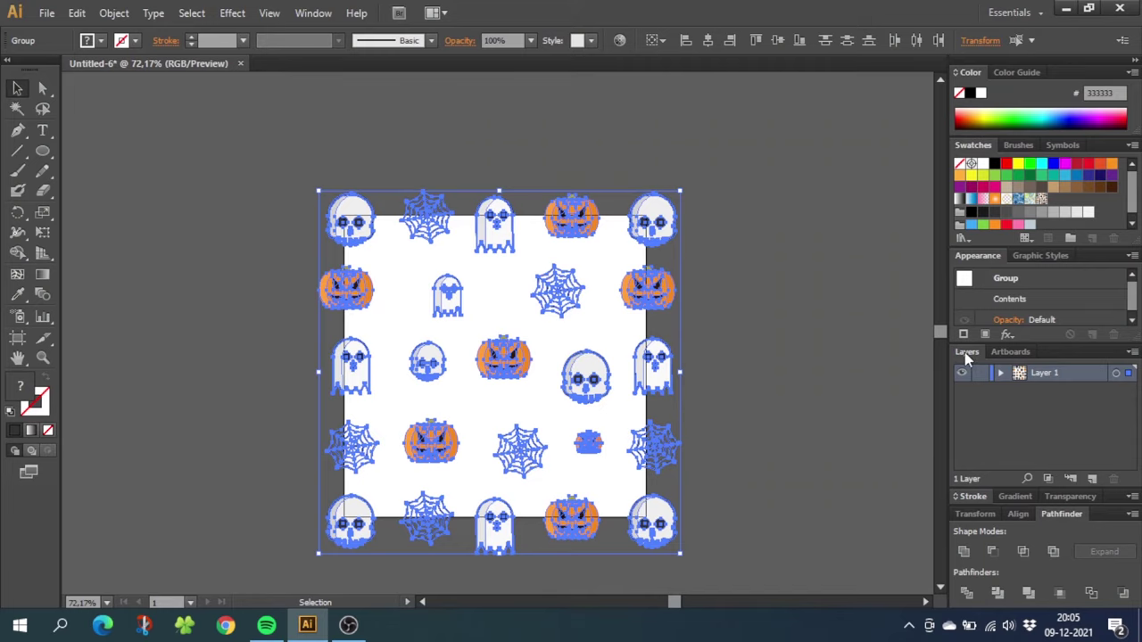
- Create Layer 2 above Layer 1 and hide Layer 1
{"action": "left_click", "coordinate": [1091, 480]}
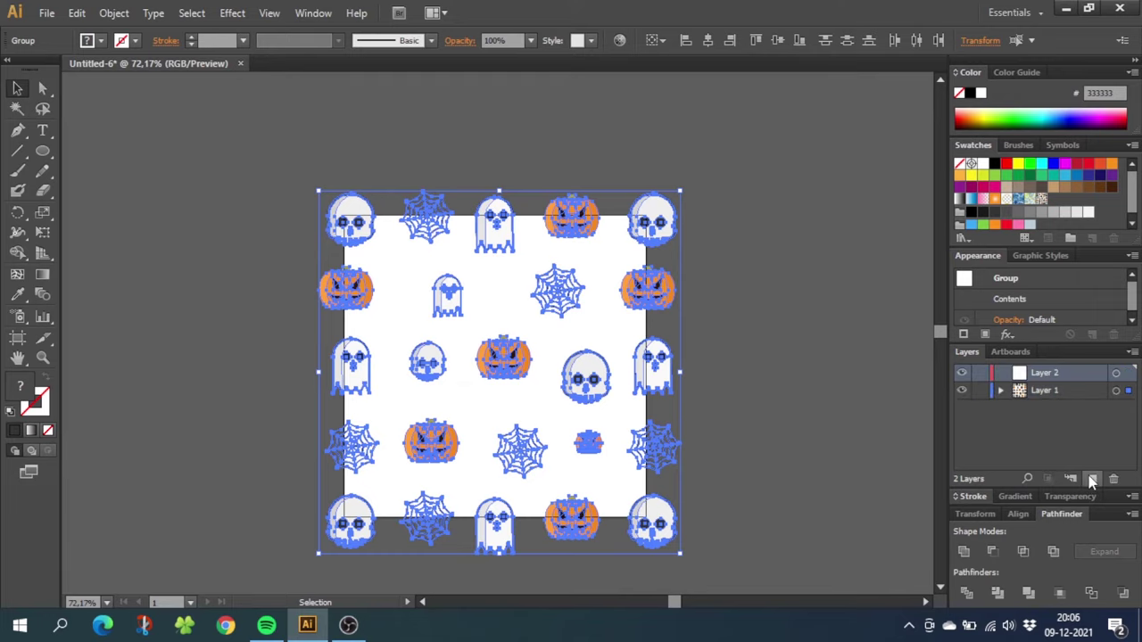
{"action": "left_click", "coordinate": [961, 390]}
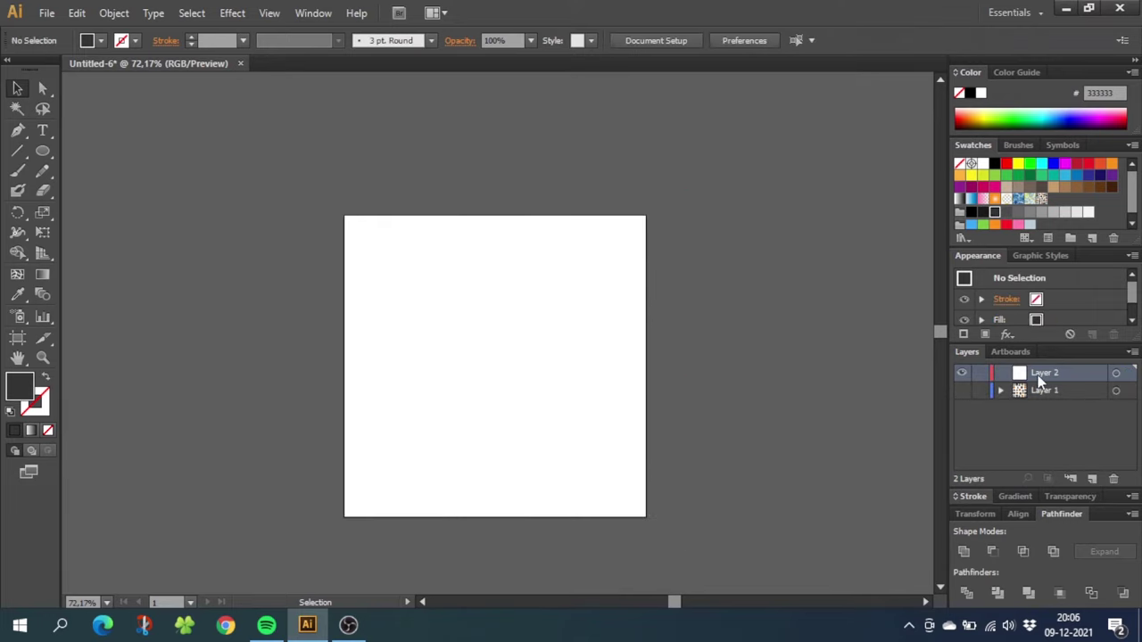
{"action": "left_click", "coordinate": [46, 161]}
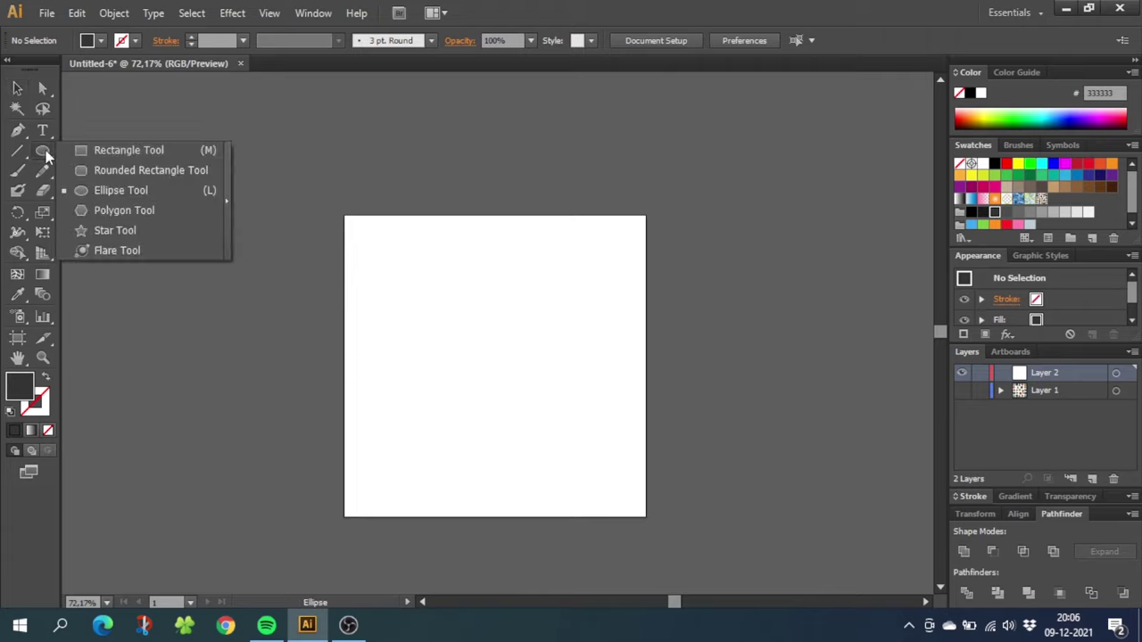
- Draw a rectangle and size it to 500 × 500 px in Transform
{"action": "left_click", "coordinate": [101, 152]}
{"action": "left_click_drag", "start_coordinate": [394, 194], "coordinate": [558, 365]}
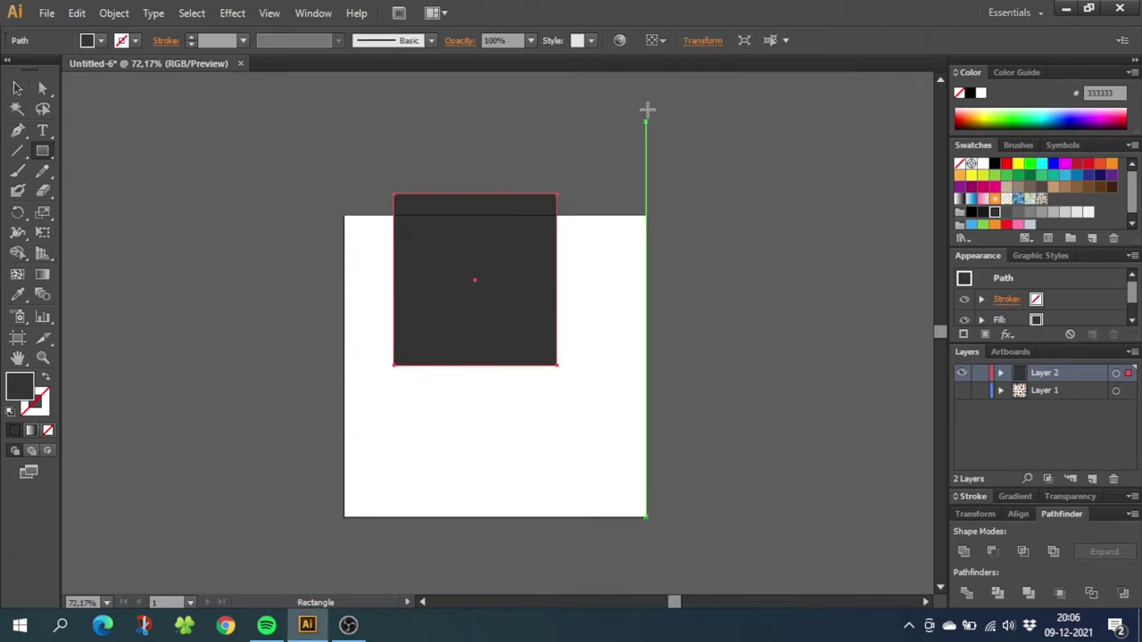
{"action": "left_click", "coordinate": [696, 41]}
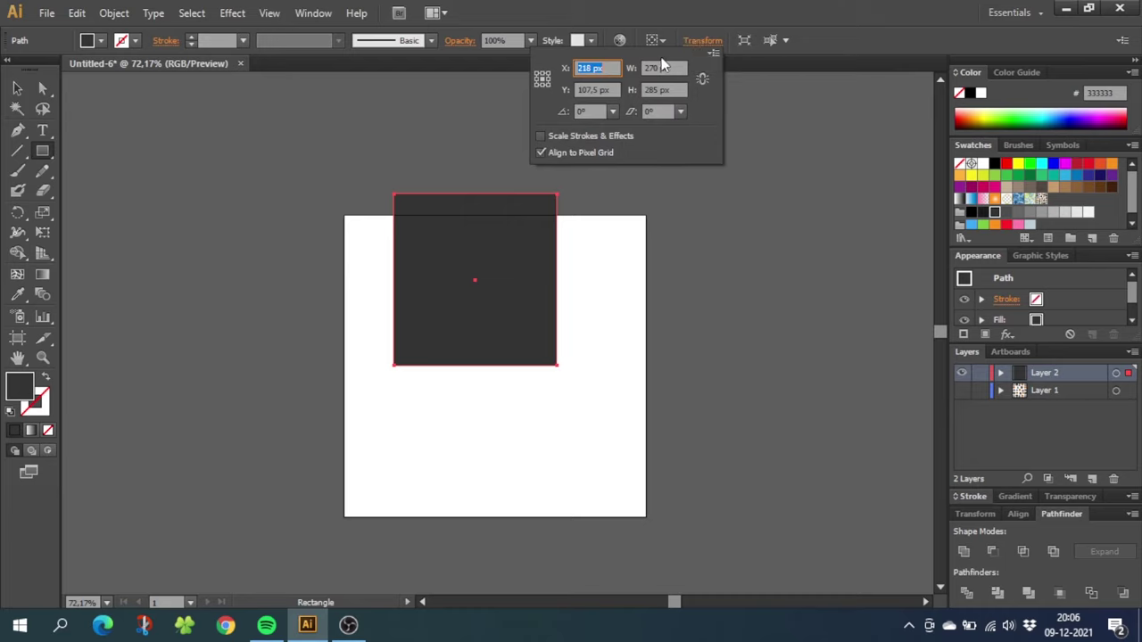
{"action": "double_click", "coordinate": [654, 68]}
{"action": "type", "text": "500"}
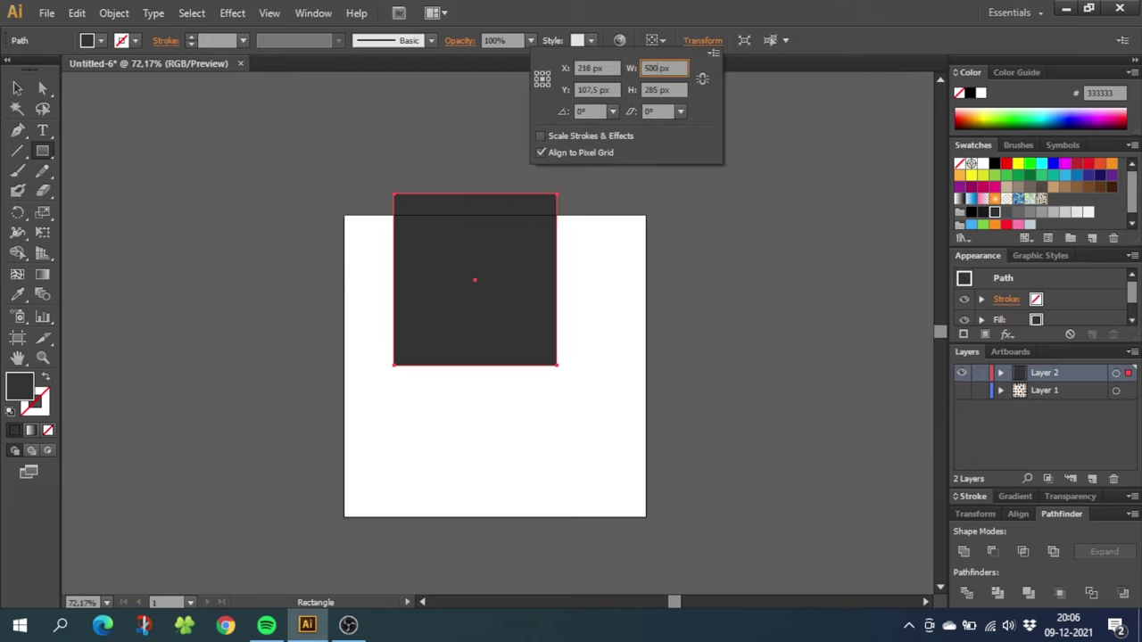
{"action": "left_click", "coordinate": [654, 89]}
{"action": "double_click", "coordinate": [654, 89]}
{"action": "type", "text": "500"}
{"action": "key", "text": "Return"}
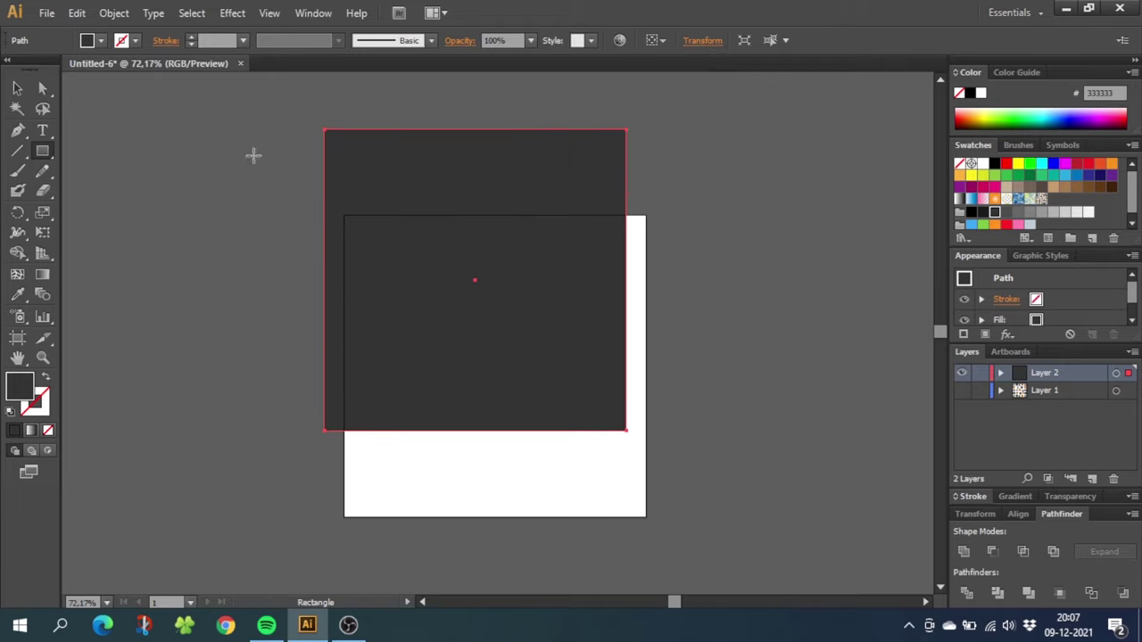
- Move the 500 px square over the white rectangle and set its fill to None
{"action": "left_click", "coordinate": [14, 88]}
{"action": "left_click_drag", "start_coordinate": [463, 188], "coordinate": [483, 273]}
{"action": "left_click", "coordinate": [49, 430]}
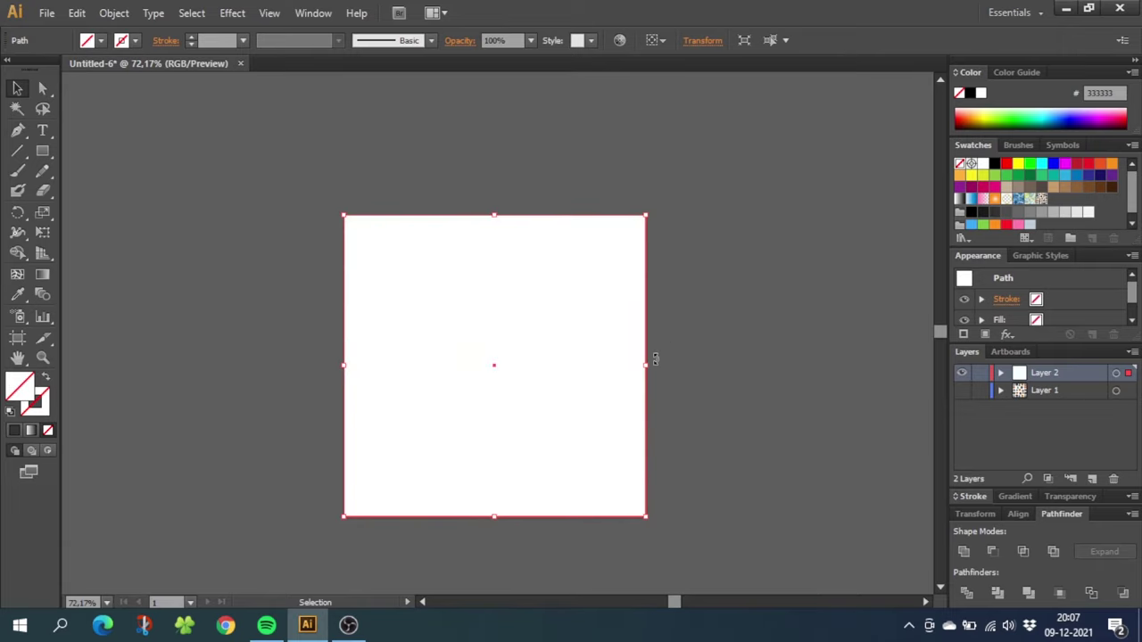
- Show the icon pattern layer, select all, and apply Pathfinder Crop to the square
{"action": "left_click", "coordinate": [962, 393]}
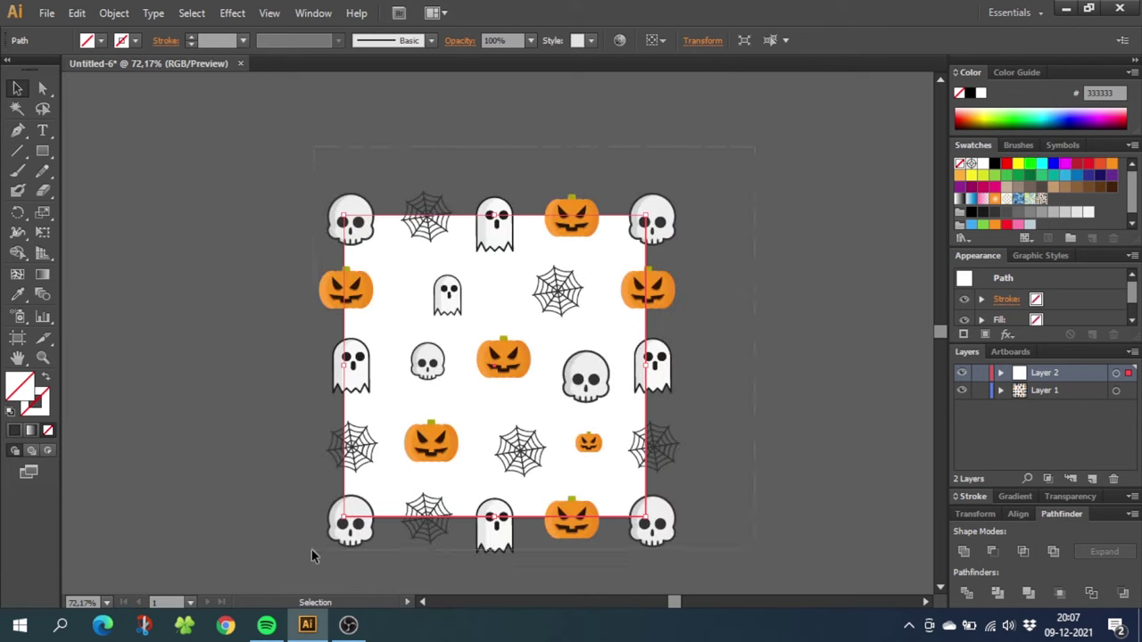
{"action": "key", "text": "ctrl+a"}
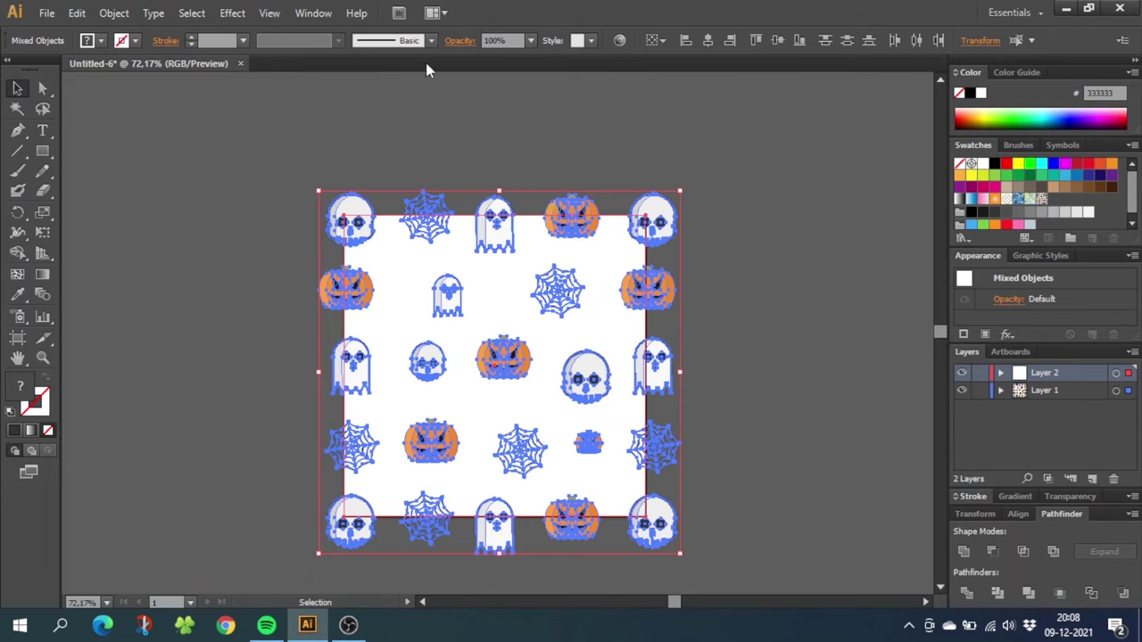
{"action": "left_click", "coordinate": [313, 12]}
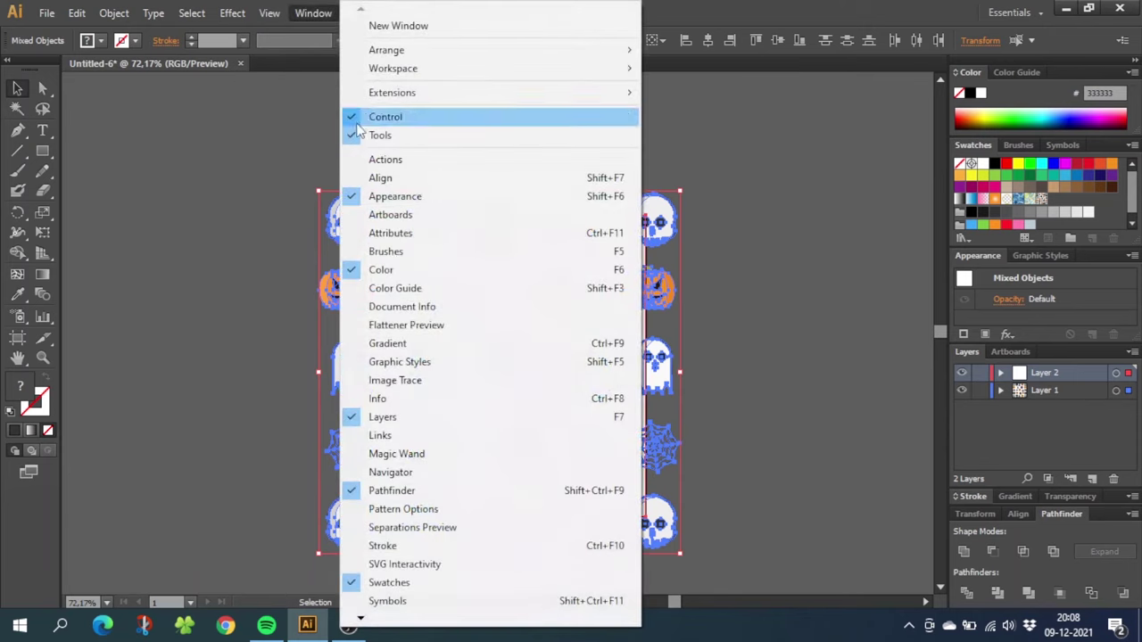
{"action": "left_click", "coordinate": [419, 492]}
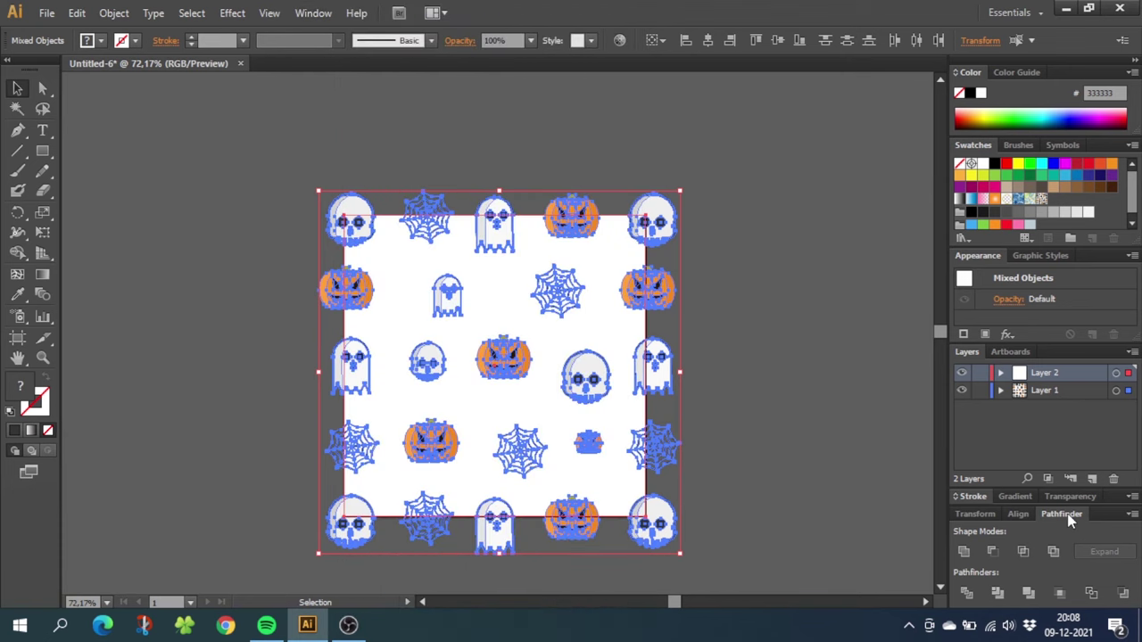
{"action": "left_click", "coordinate": [1060, 592]}
{"action": "left_click", "coordinate": [733, 418]}
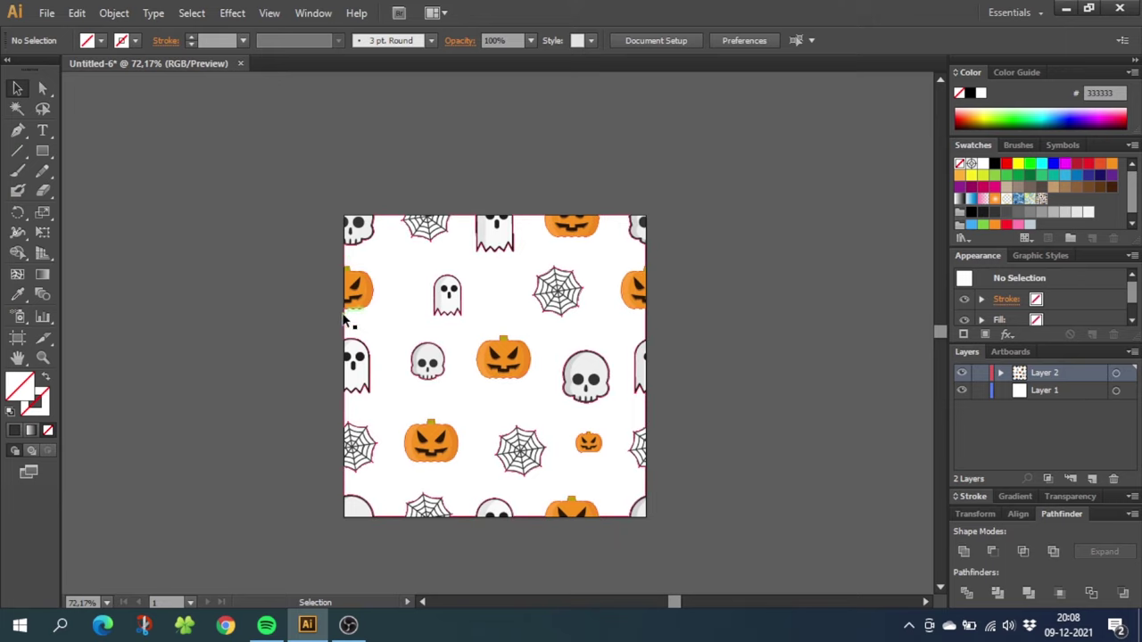
- Drag the cropped Halloween artwork into Swatches as a pattern, then delete the original
{"action": "scroll", "coordinate": [615, 350], "scroll_direction": "right", "scroll_amount": 1}
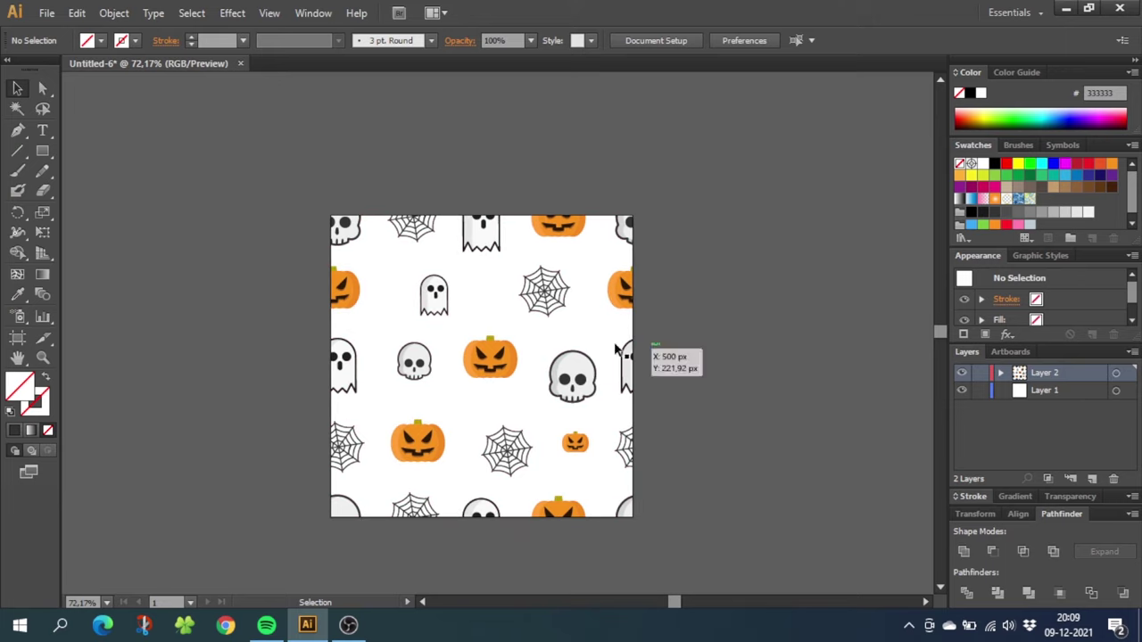
{"action": "left_click_drag", "start_coordinate": [615, 350], "coordinate": [1048, 204]}
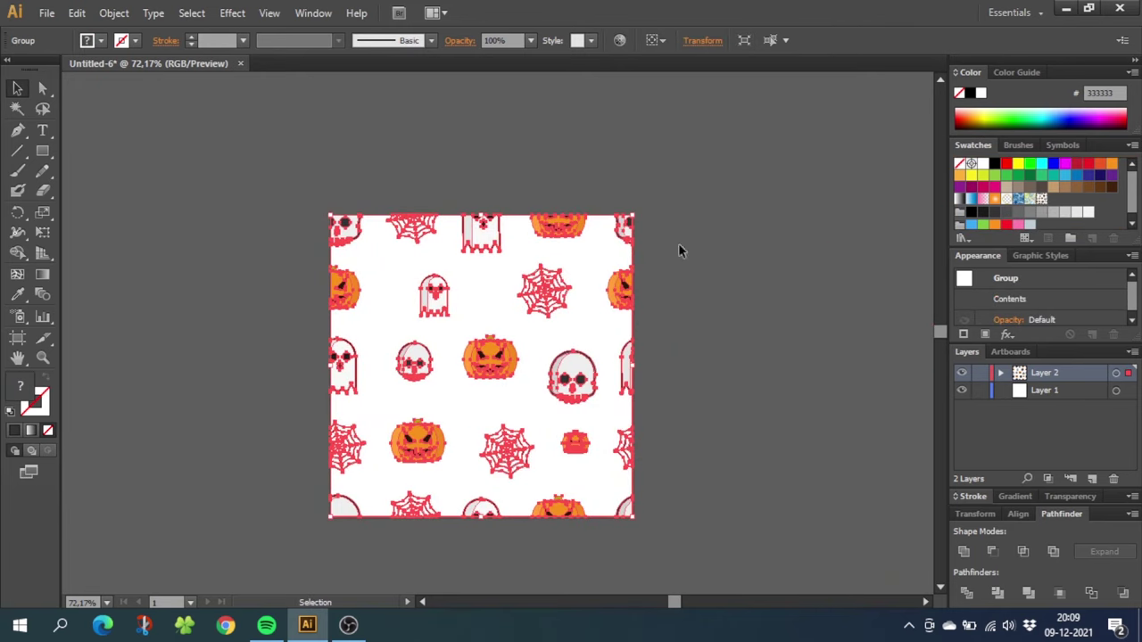
{"action": "key", "text": "Delete"}
- Draw a large rounded rectangle around the artboard and fill it with New Pattern Swatch 1
{"action": "left_click_drag", "start_coordinate": [42, 151], "coordinate": [92, 175]}
{"action": "left_click_drag", "start_coordinate": [205, 159], "coordinate": [831, 527]}
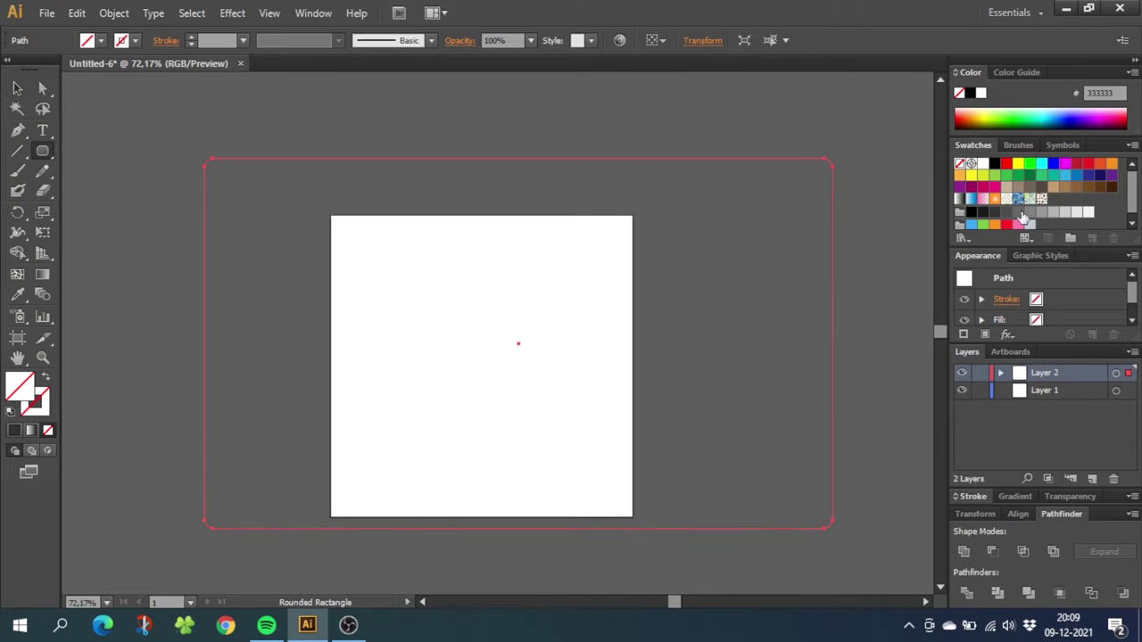
{"action": "left_click", "coordinate": [1040, 198]}
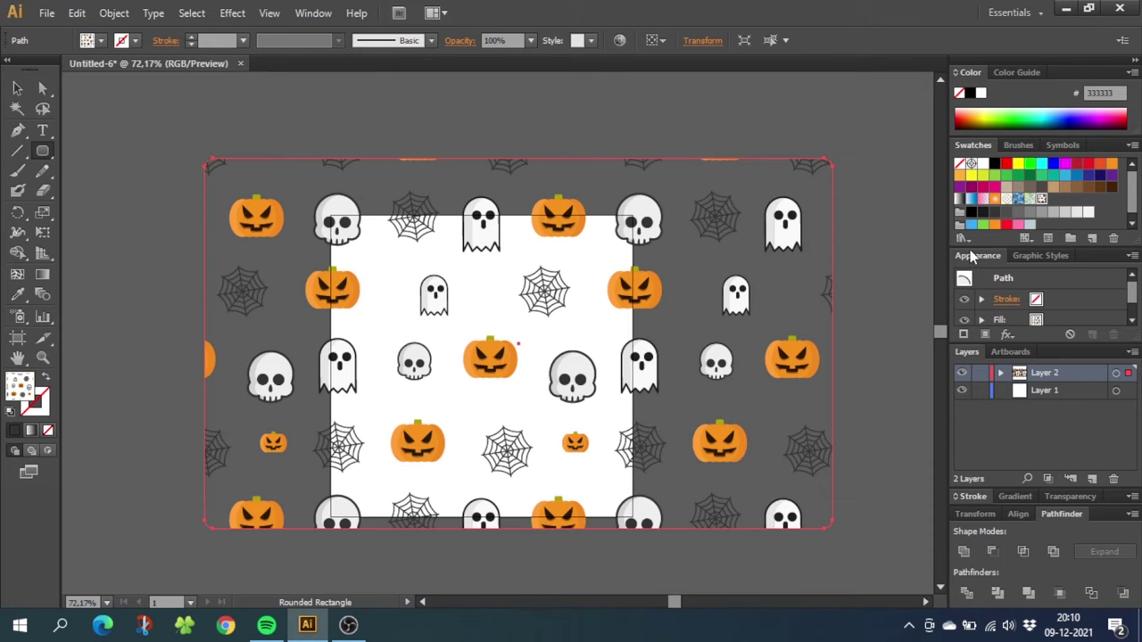
- Narrow the rounded rectangle from its right edge and reapply the pattern swatch
{"action": "left_click", "coordinate": [16, 87]}
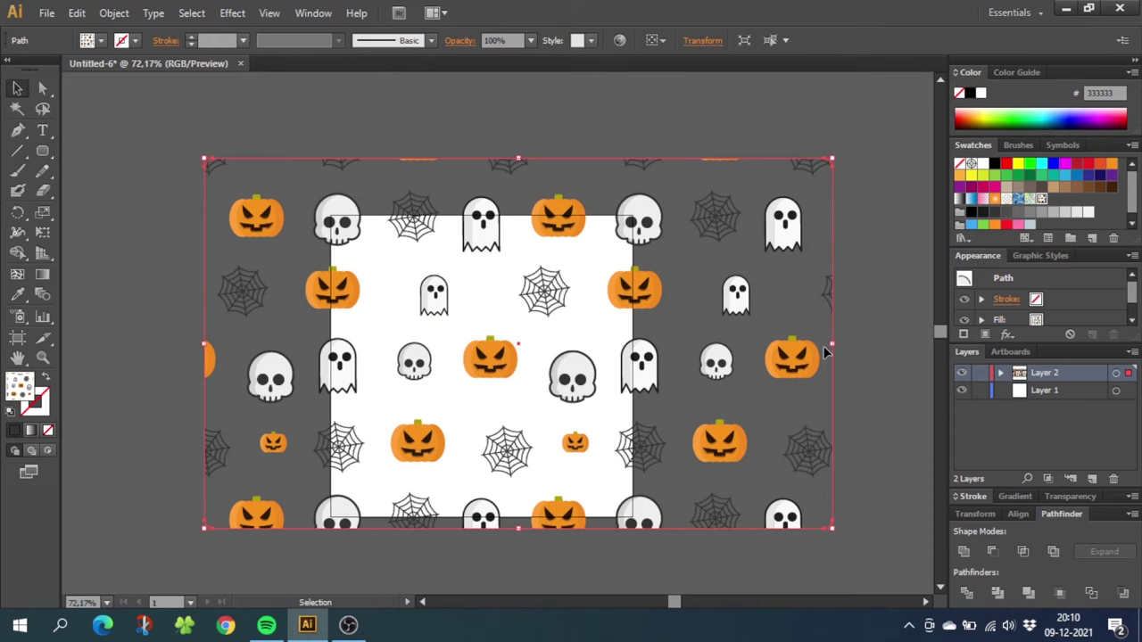
{"action": "left_click_drag", "start_coordinate": [831, 343], "coordinate": [560, 357]}
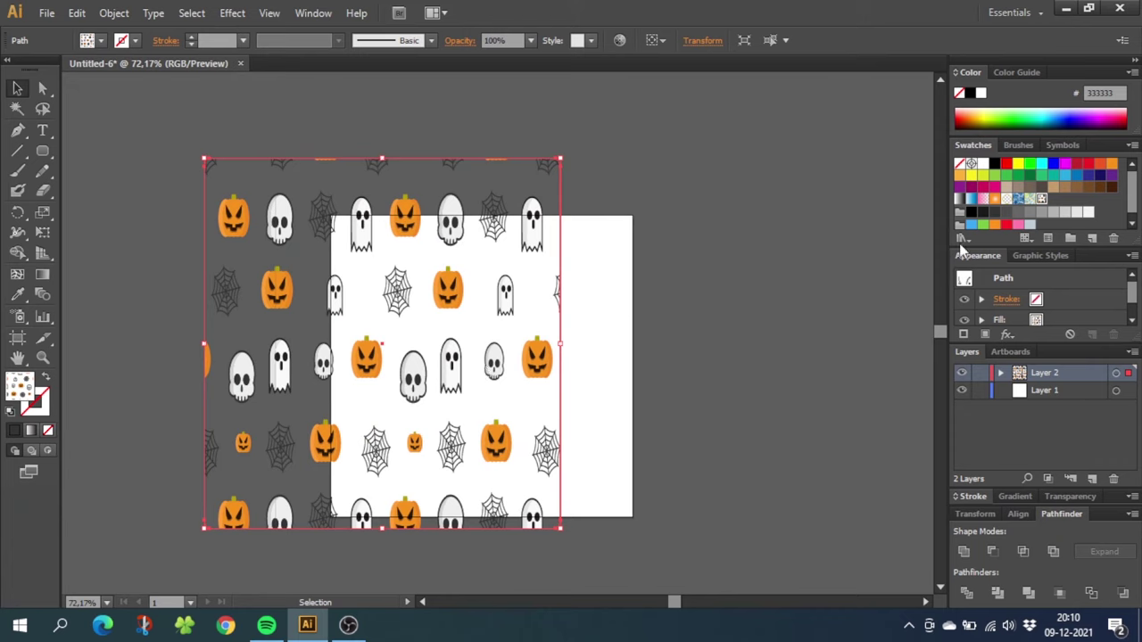
{"action": "left_click", "coordinate": [1041, 200]}
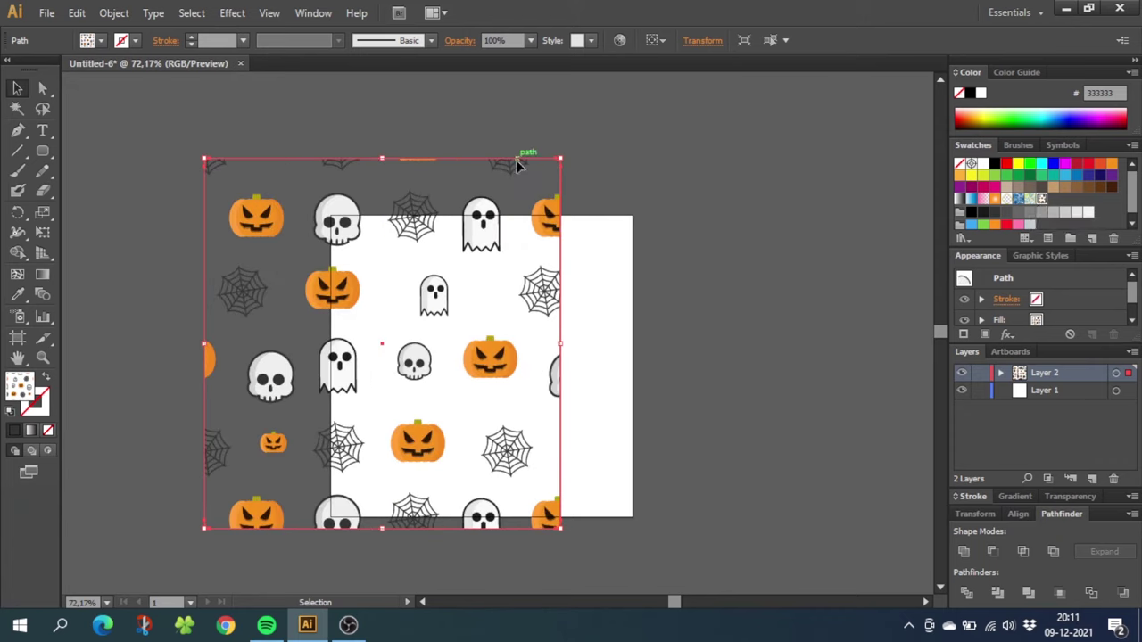
- Scale only the pattern fill to 200% uniform, leaving the rectangle's size unchanged
{"action": "right_click", "coordinate": [404, 234]}
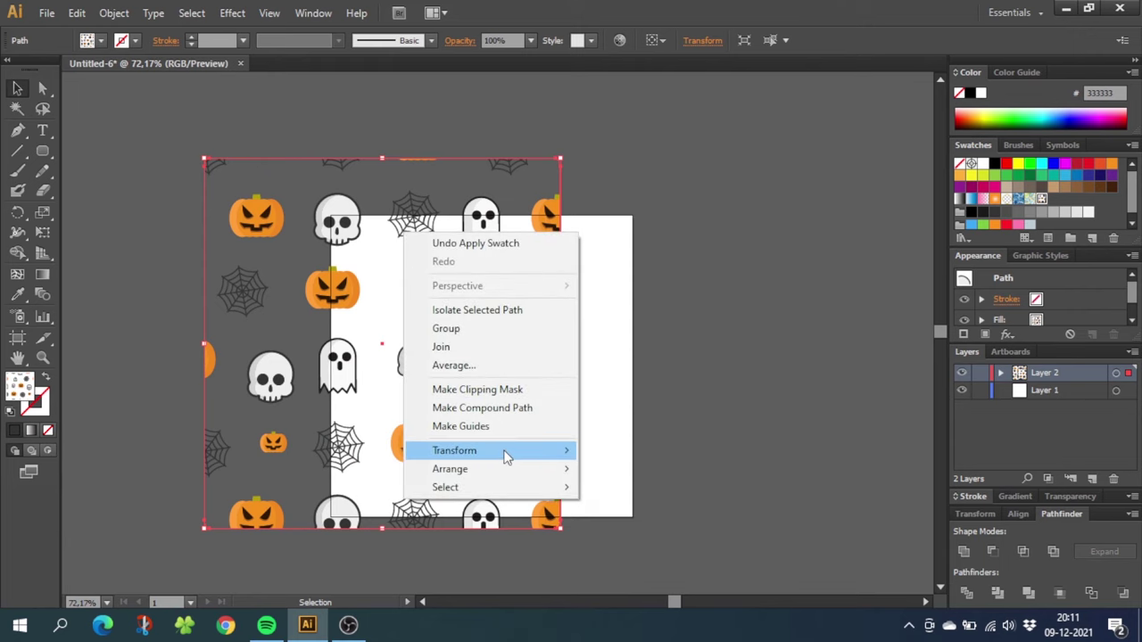
{"action": "mouse_move", "coordinate": [505, 457]}
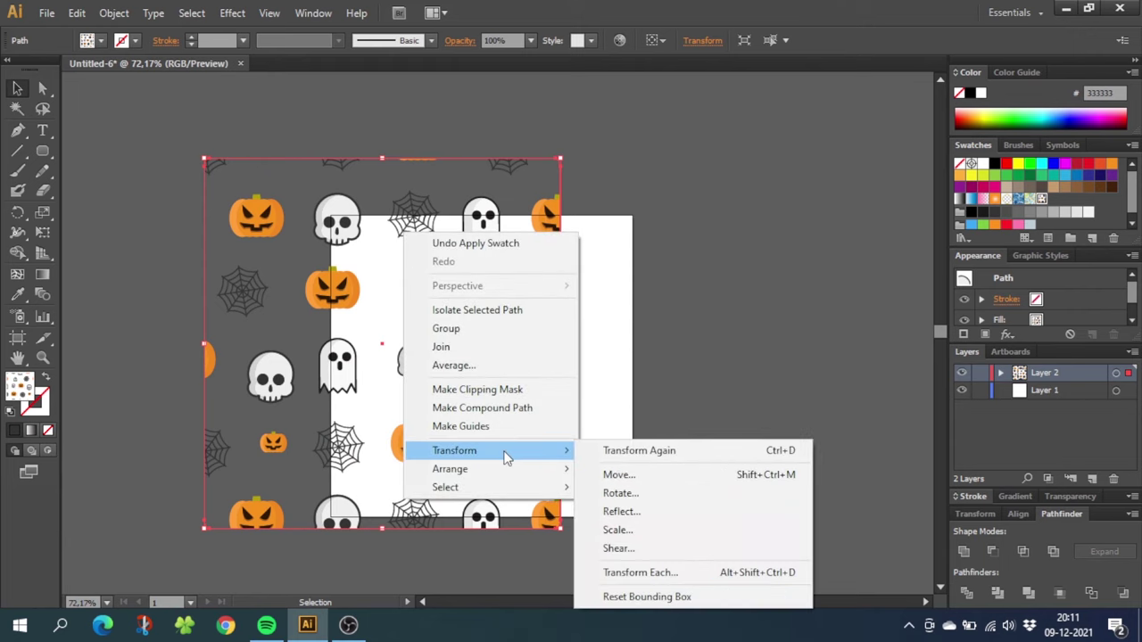
{"action": "left_click", "coordinate": [623, 529]}
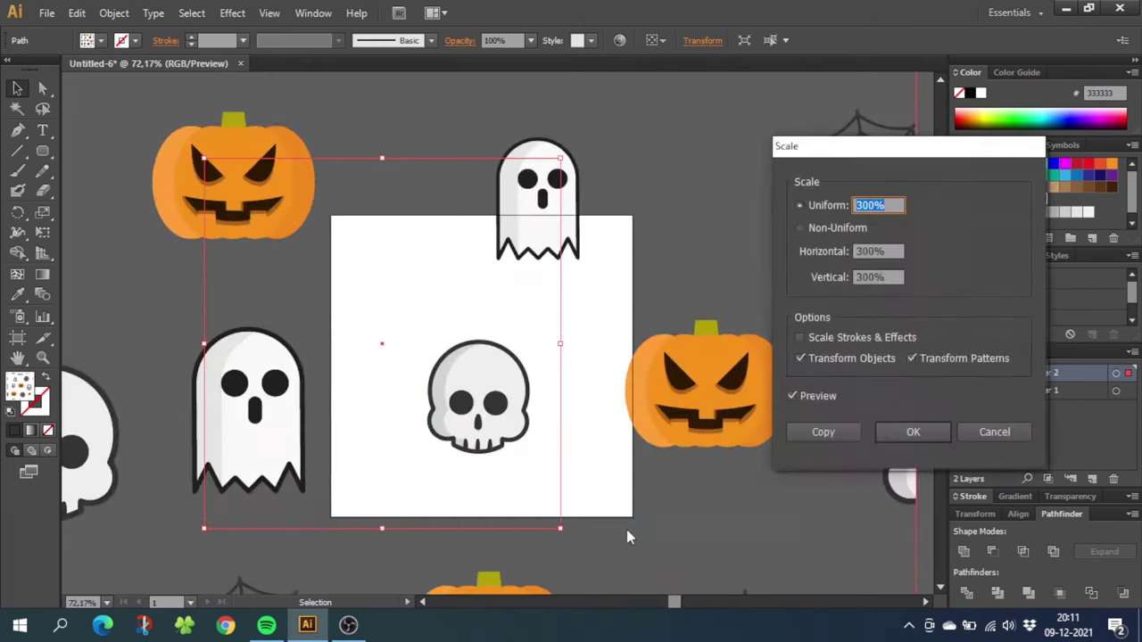
{"action": "left_click", "coordinate": [800, 359]}
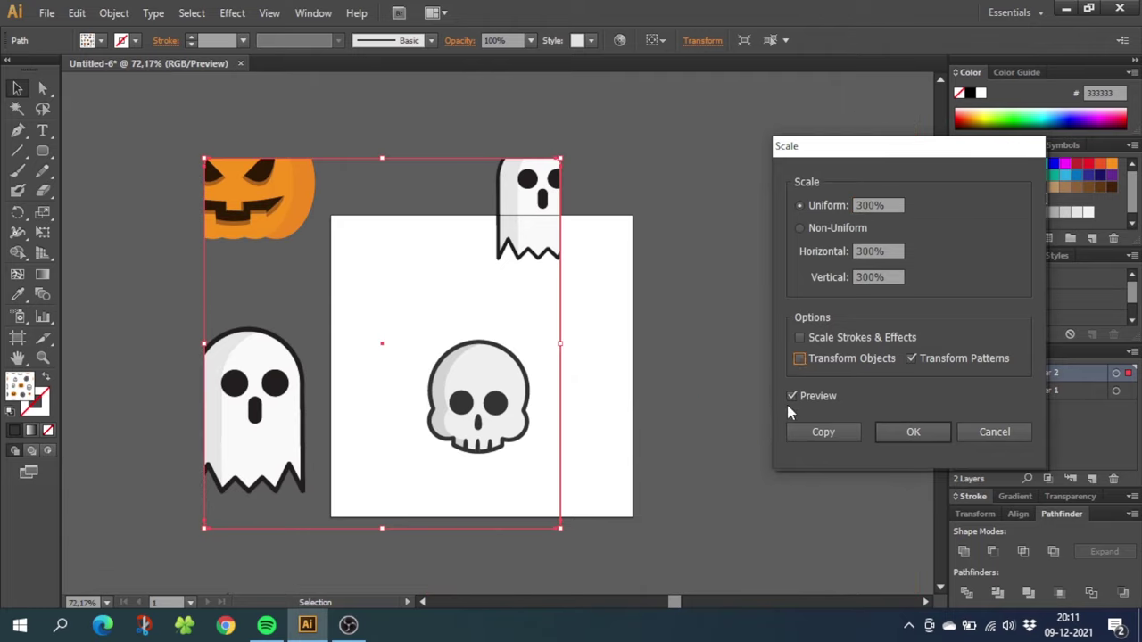
{"action": "left_click_drag", "start_coordinate": [875, 201], "coordinate": [833, 201]}
{"action": "type", "text": "200"}
{"action": "left_click", "coordinate": [859, 229]}
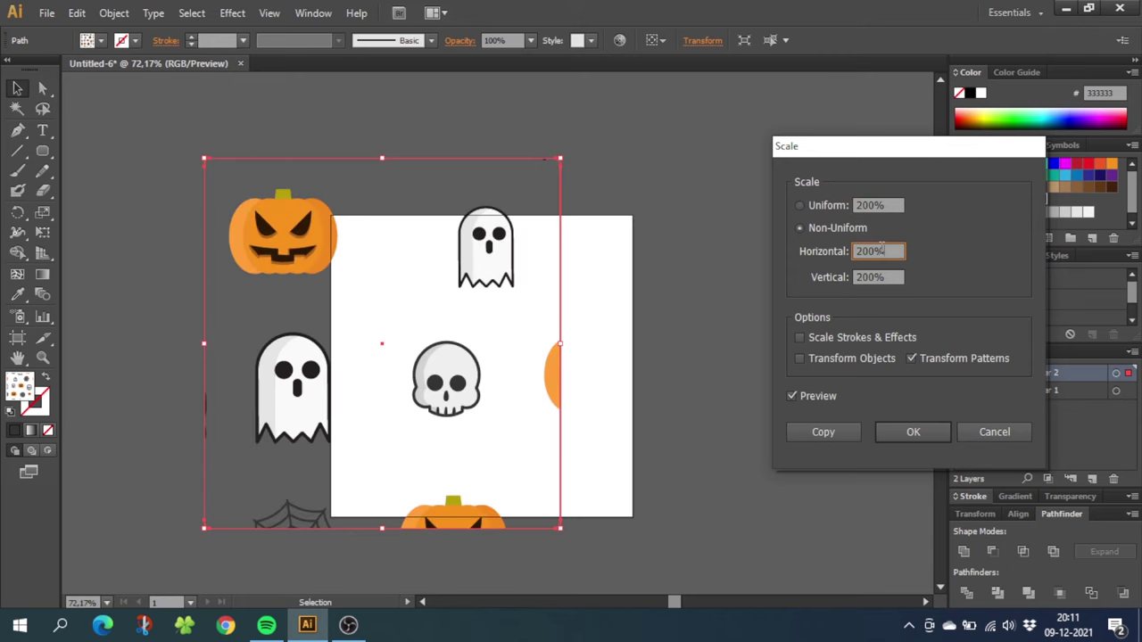
{"action": "left_click", "coordinate": [835, 205]}
{"action": "key", "text": "Return"}
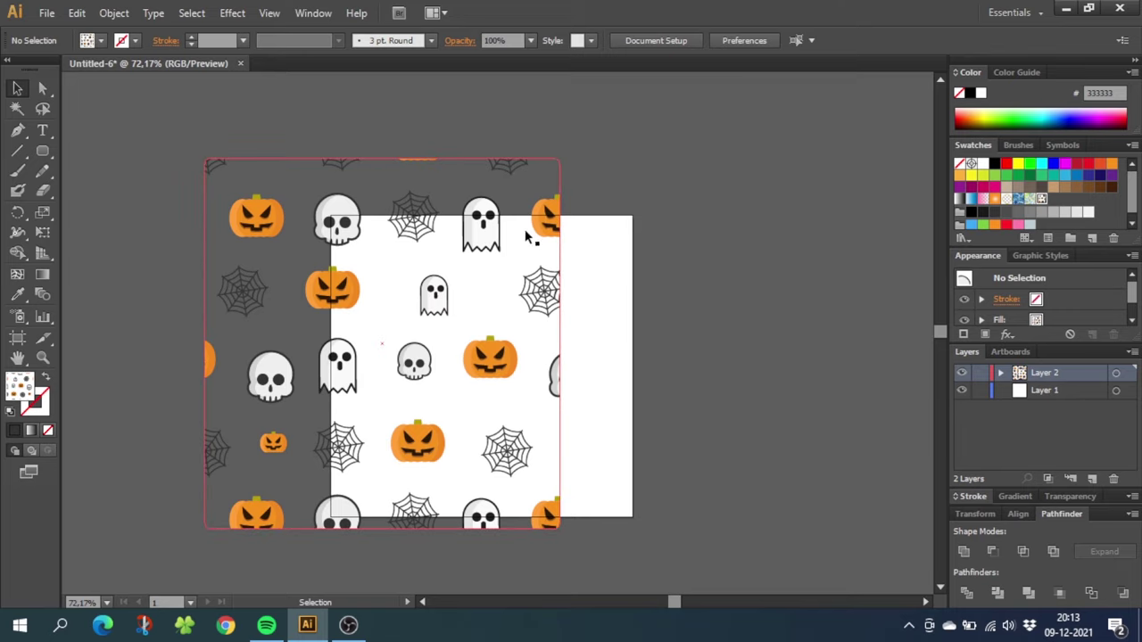
- Paste a copy of the pattern rectangle in back and fill it dark grey #4d4d4d
{"action": "left_click", "coordinate": [496, 226]}
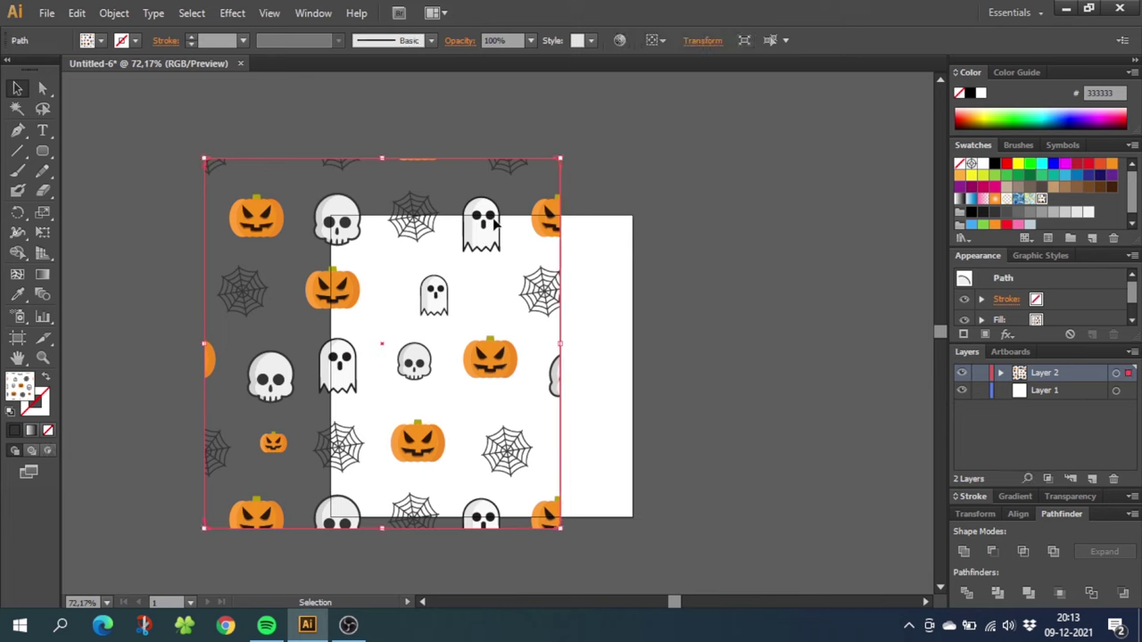
{"action": "left_click", "coordinate": [77, 12]}
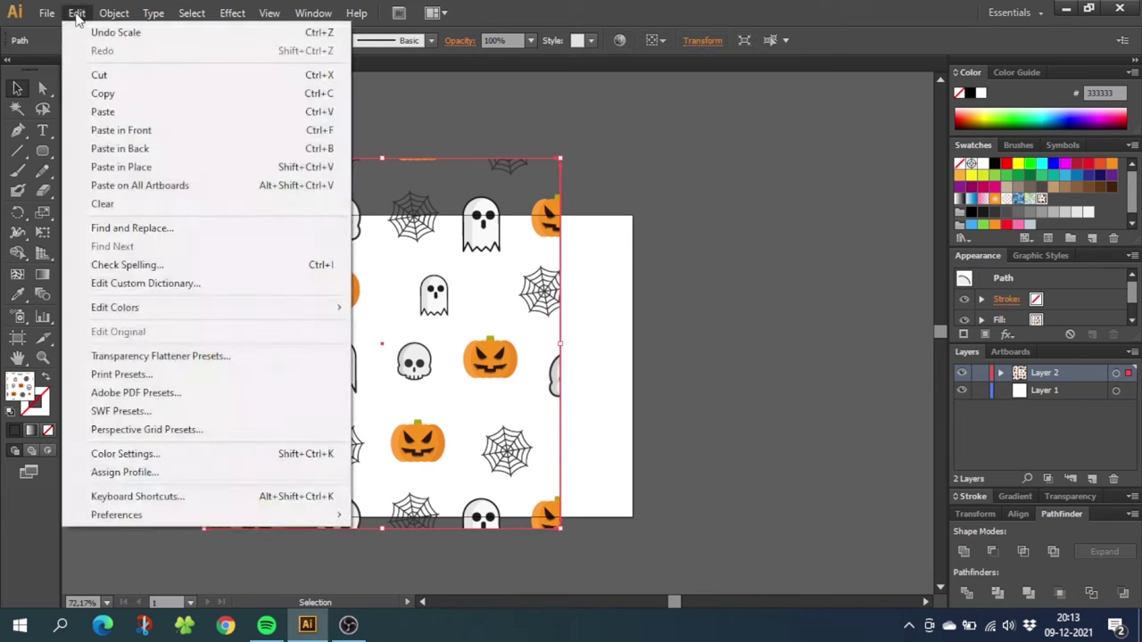
{"action": "left_click", "coordinate": [116, 94]}
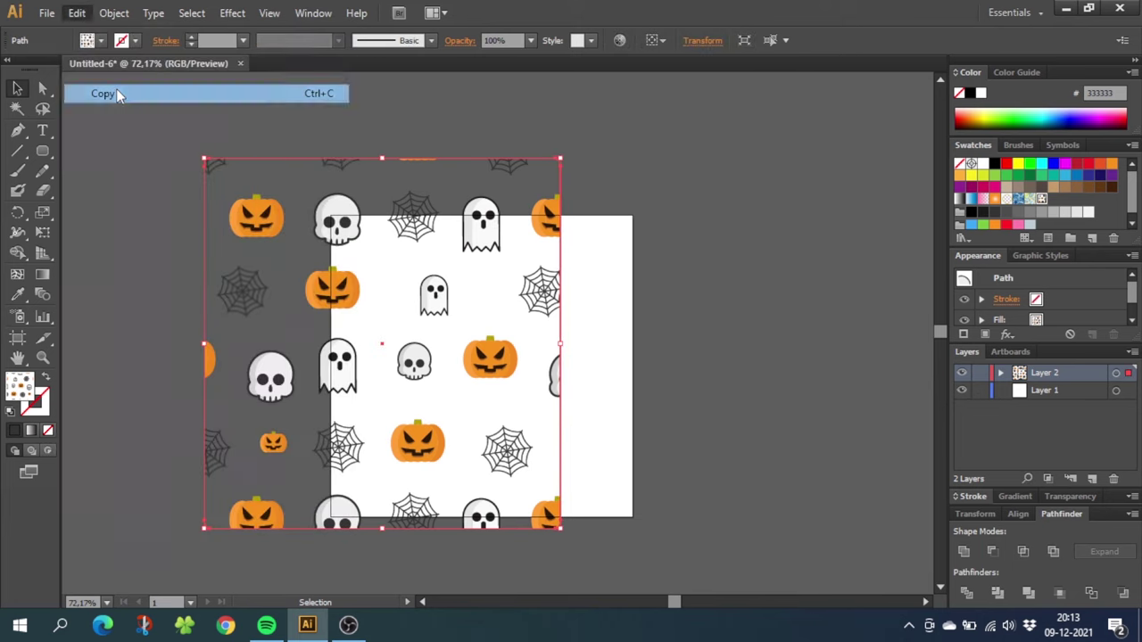
{"action": "left_click", "coordinate": [77, 14]}
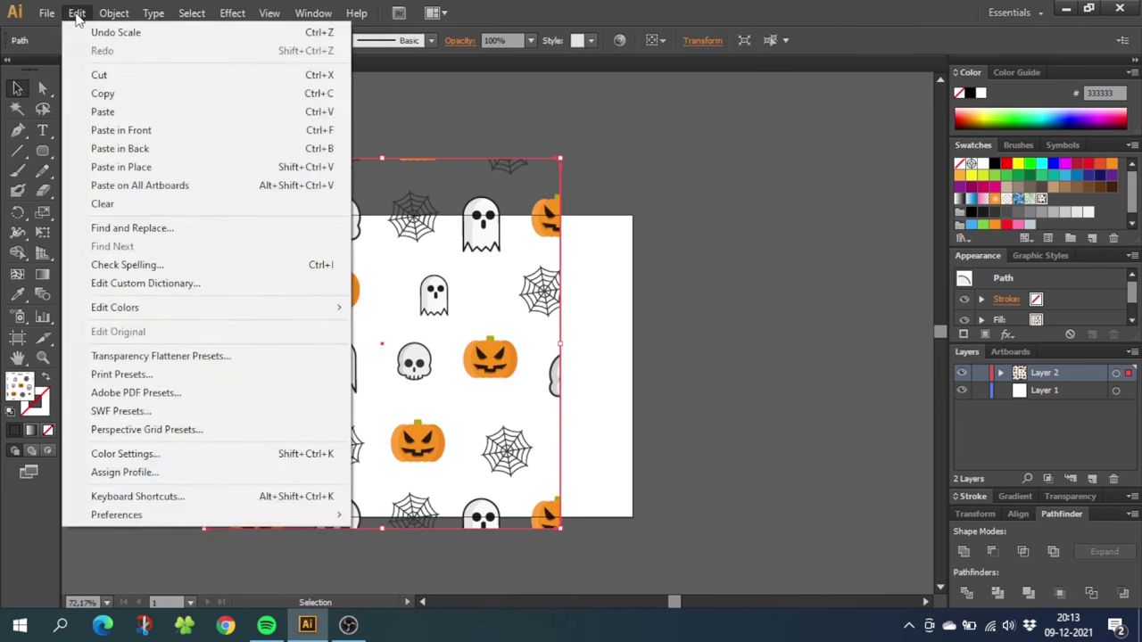
{"action": "left_click", "coordinate": [134, 148]}
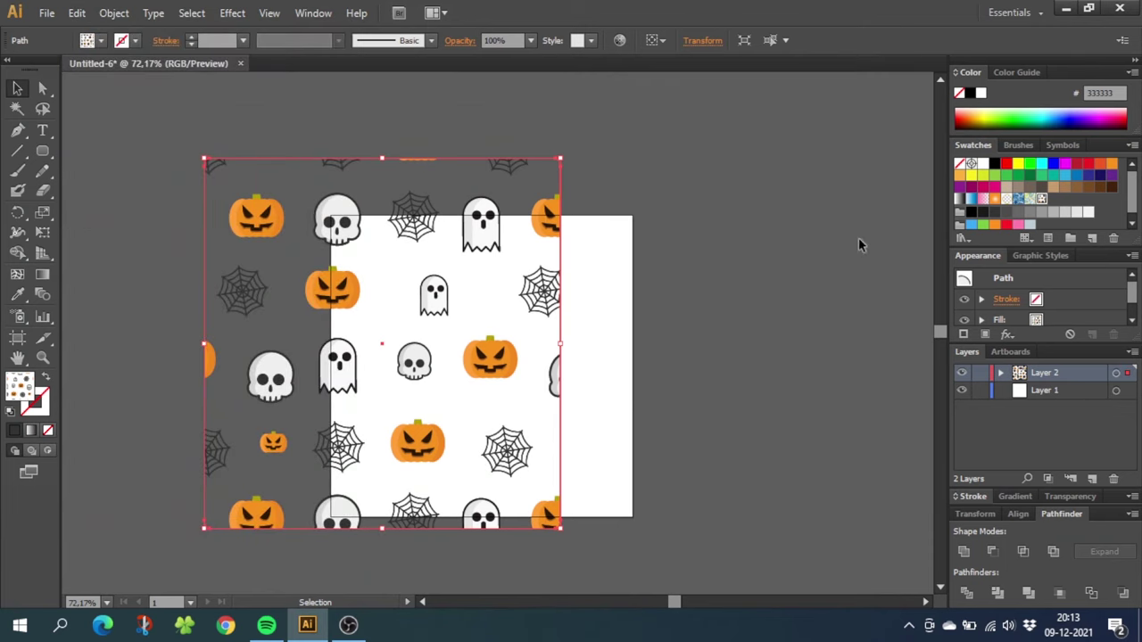
{"action": "left_click", "coordinate": [1007, 212]}
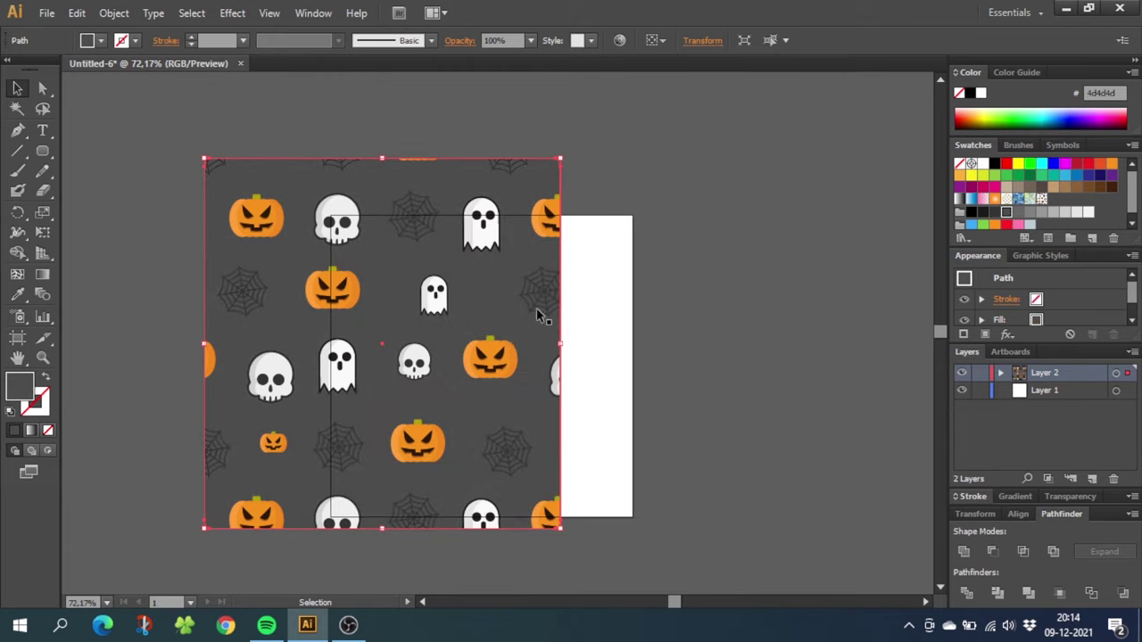